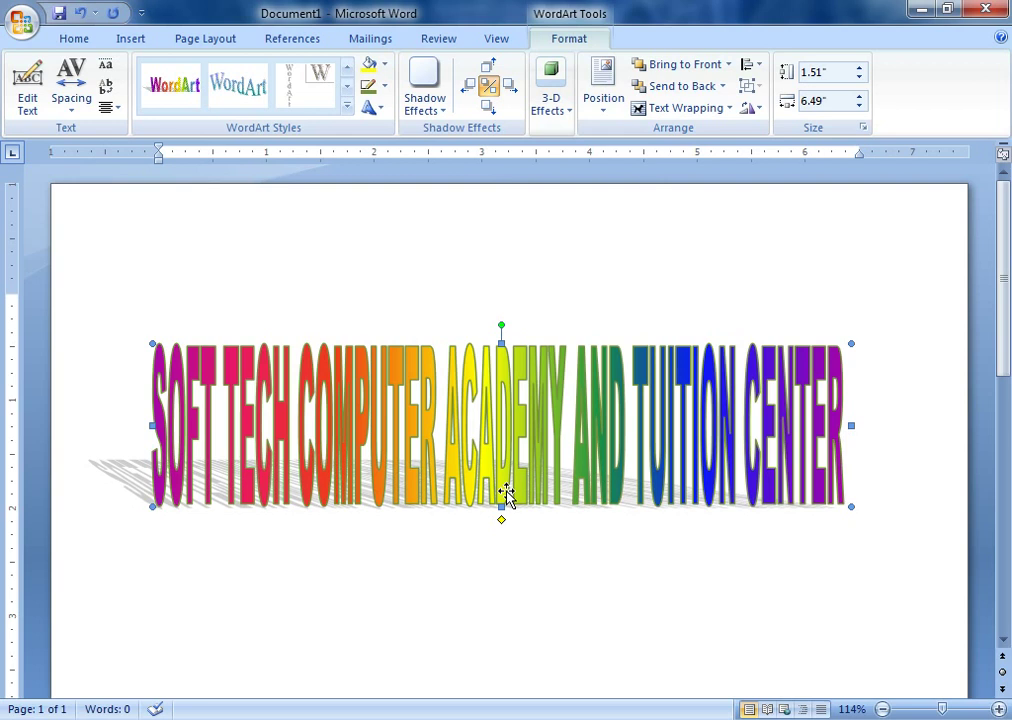
- Deselect the rainbow WordArt in Document1 and move to a new blank Document3
click(130, 38)
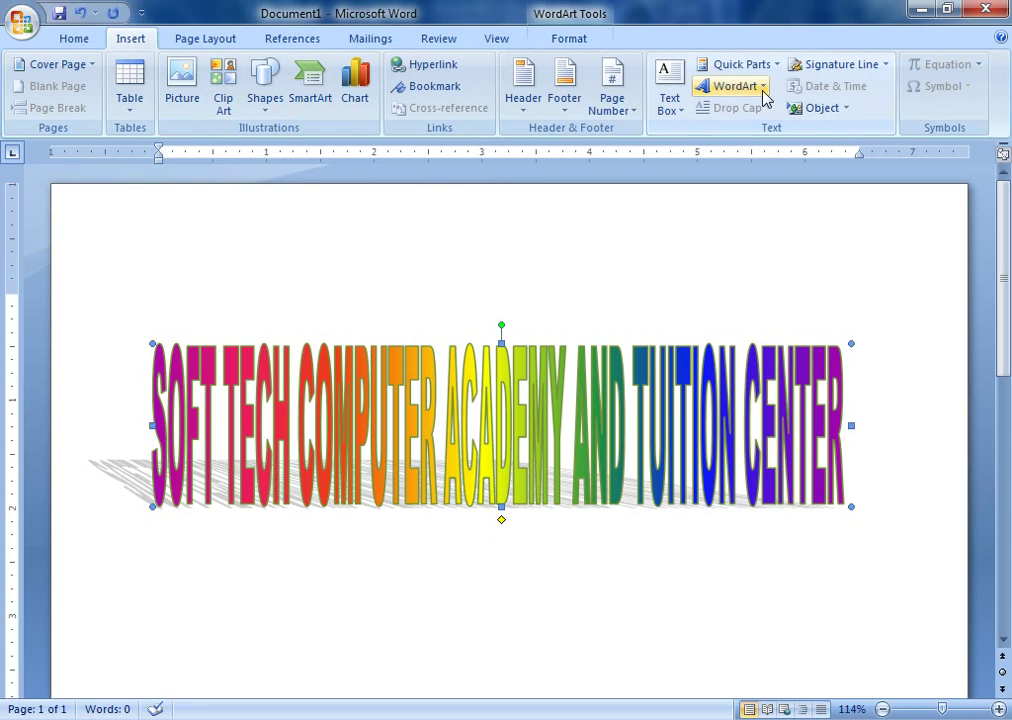
click(677, 256)
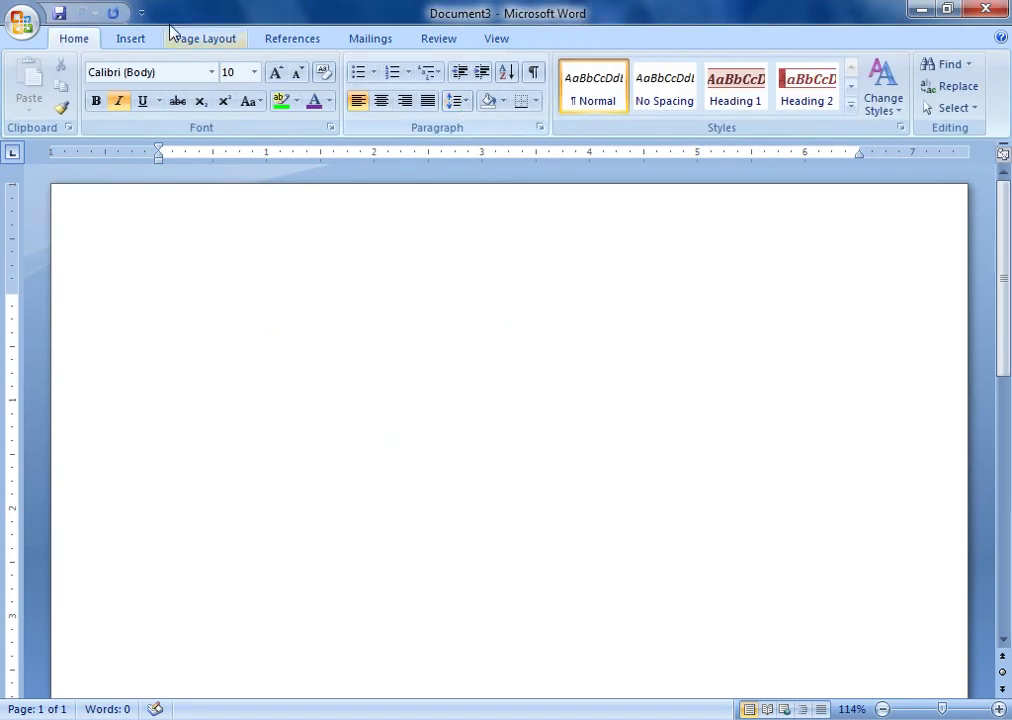
- Insert a purple Impact WordArt reading 'SOFT TECH COMPUTER ACADEMY AND TUITION CENTER'
click(143, 37)
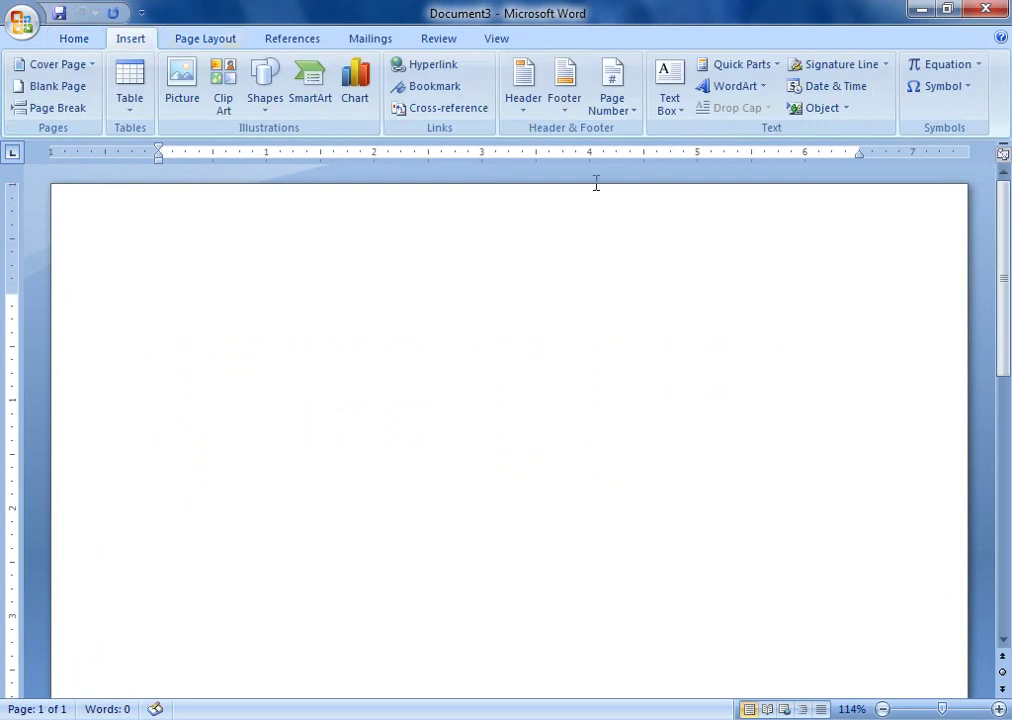
click(765, 90)
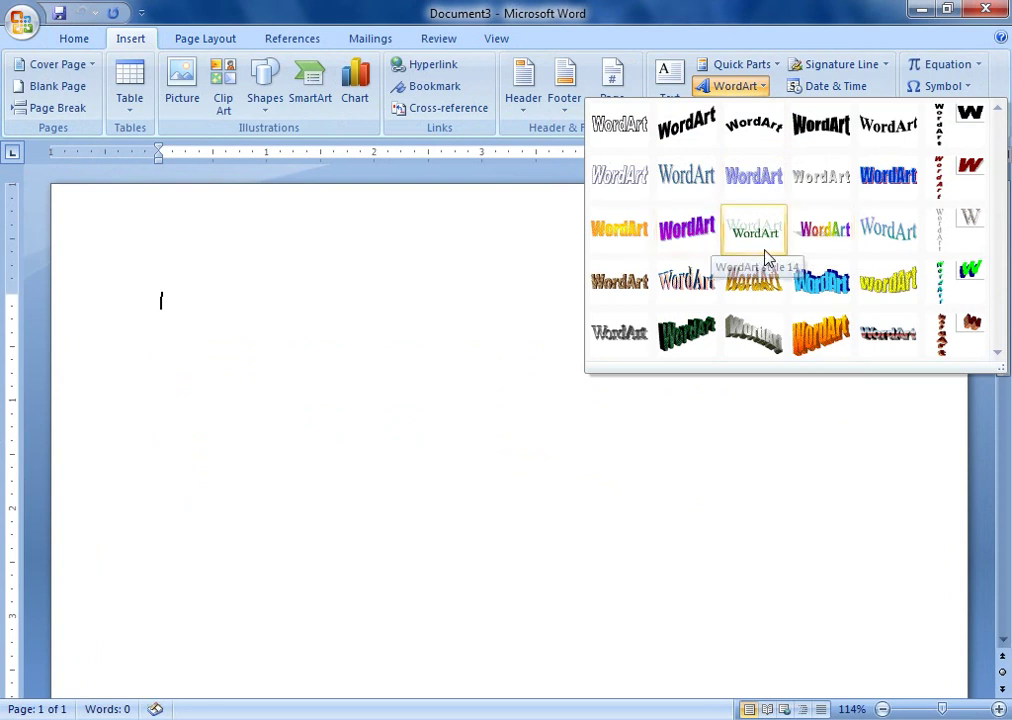
click(713, 233)
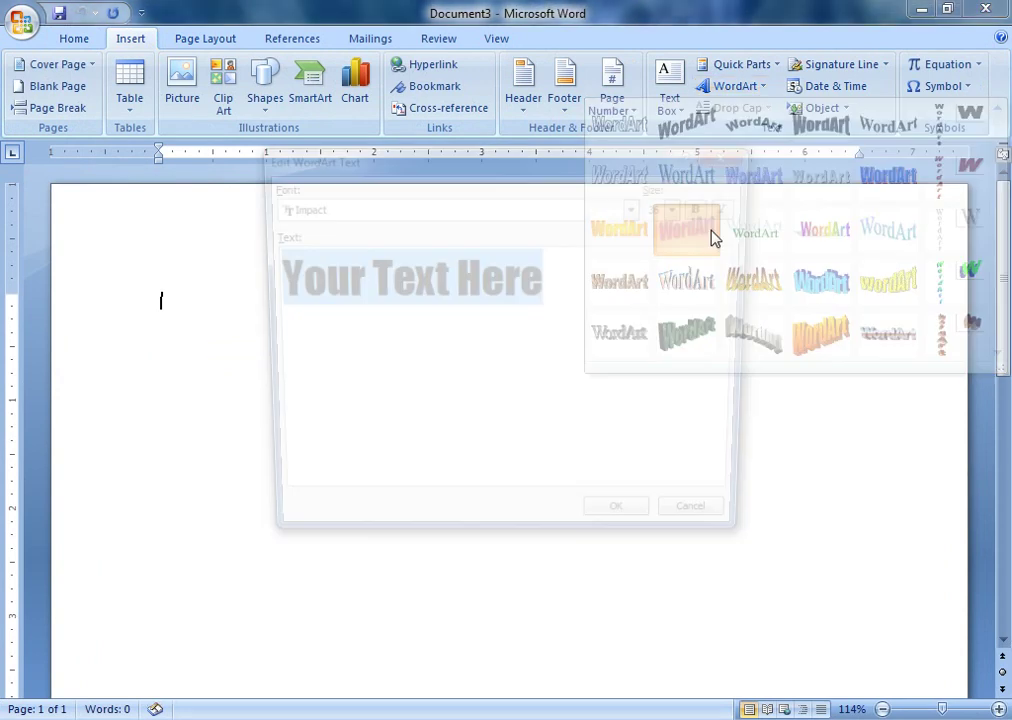
text(SOFT TECHC)
key(BackSpace)
text(COMPUTER A)
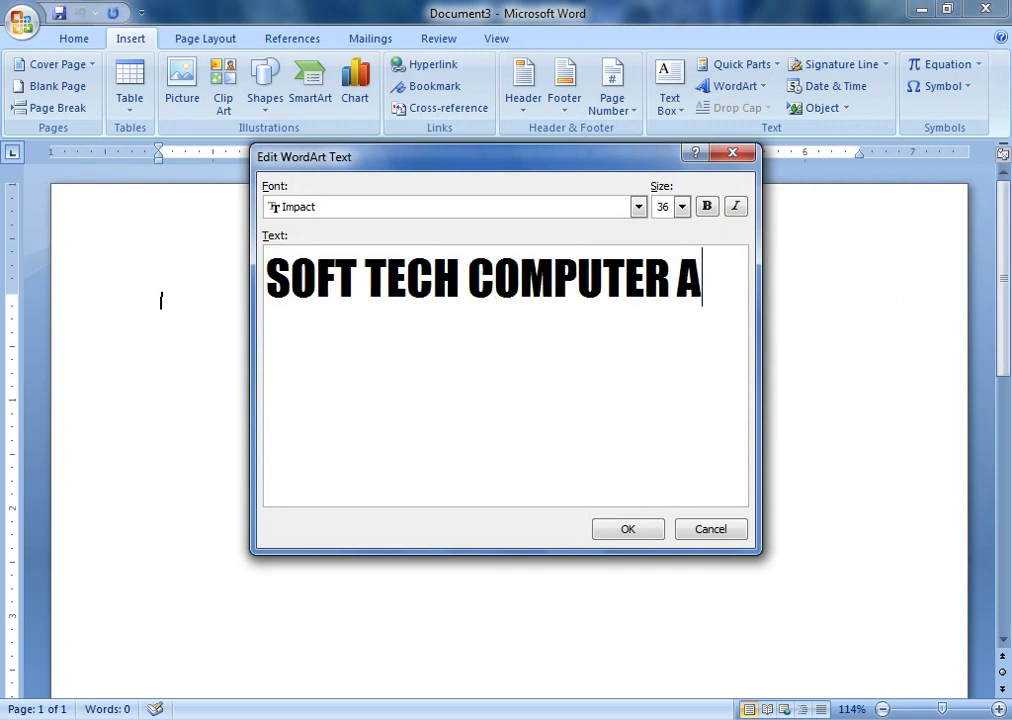
text(CADEMY)
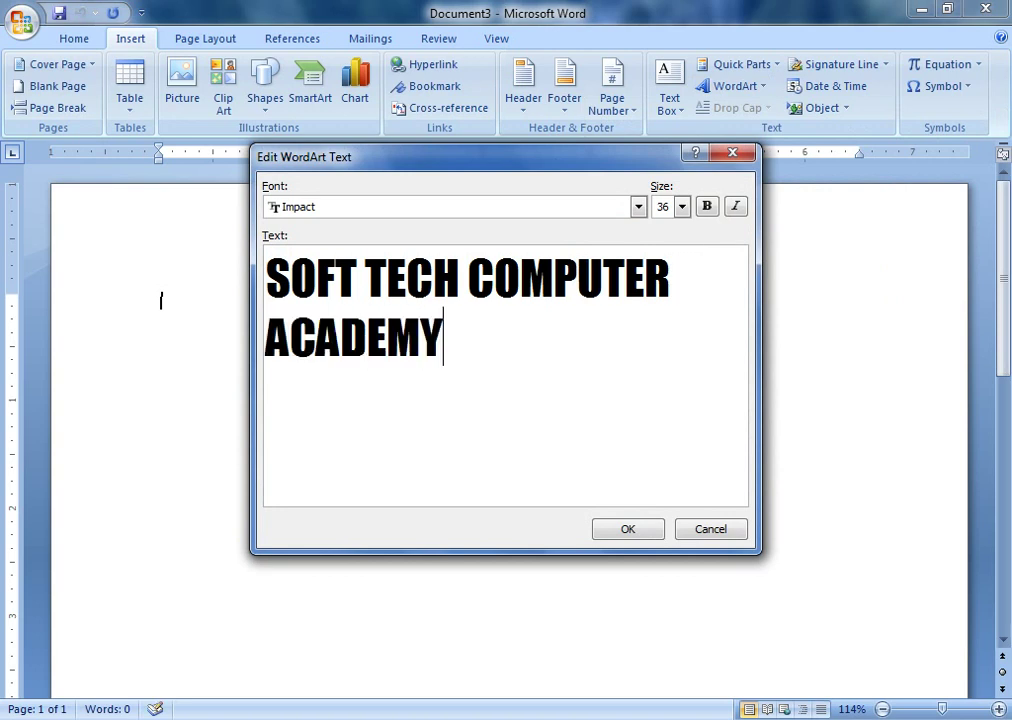
text( AND TUI)
key(BackSpace)
text(ITOIN C)
key(BackSpace)
key(BackSpace)
key(BackSpace)
key(BackSpace)
key(BackSpace)
text(ION CENTER)
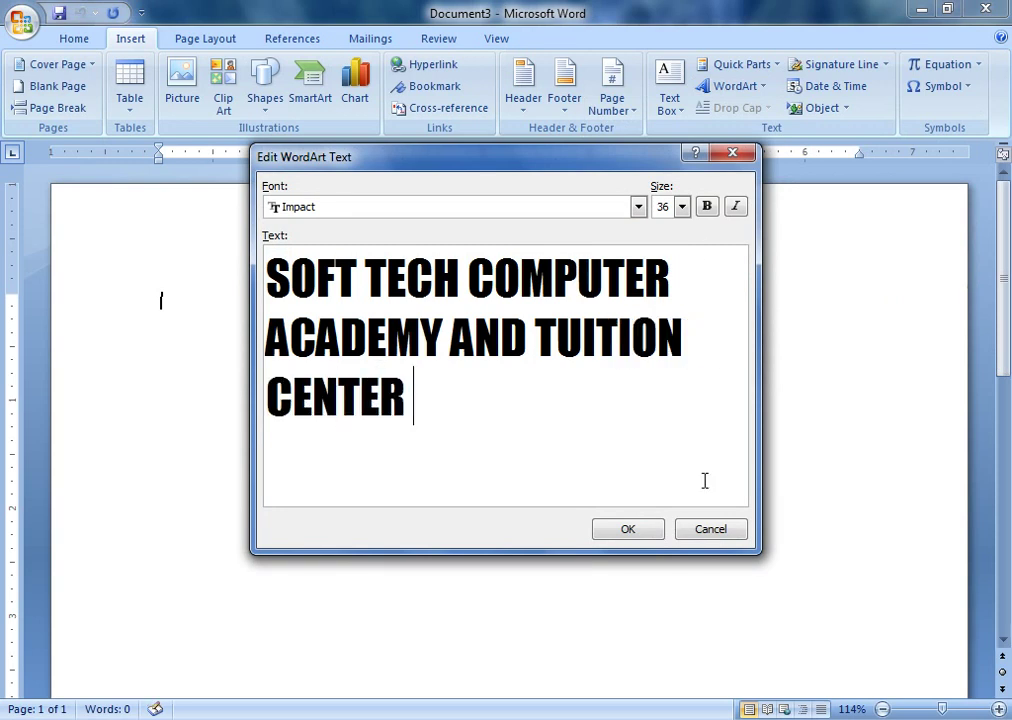
click(642, 538)
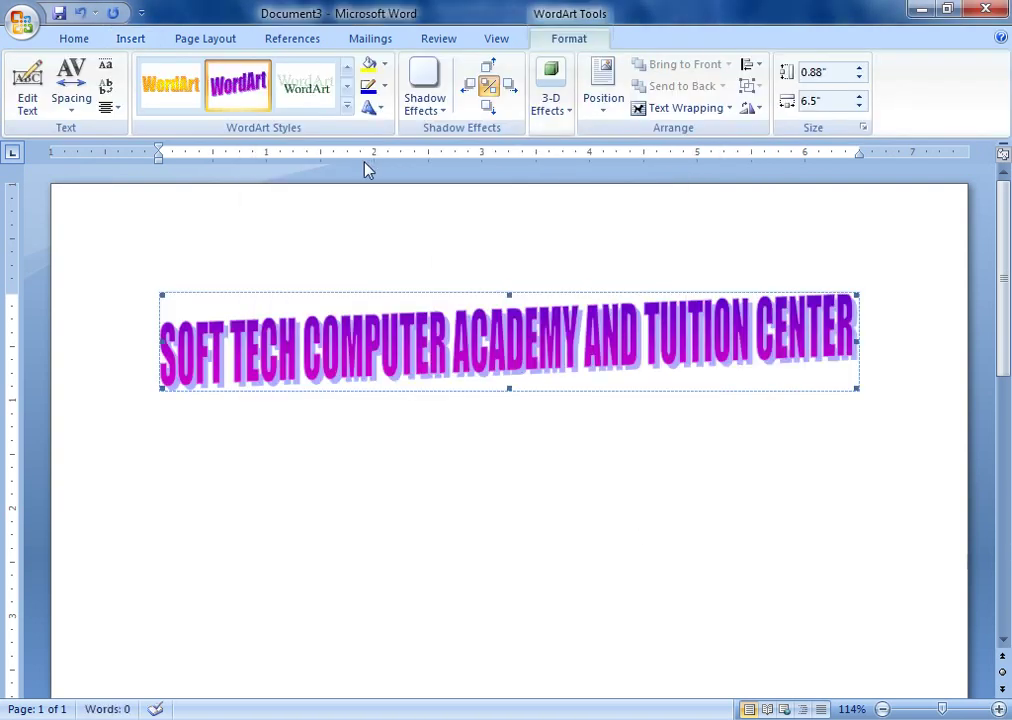
- Warp the title to Arch Up, stretch it to 3.44" by 6.5", and wrap it Behind Text
click(382, 108)
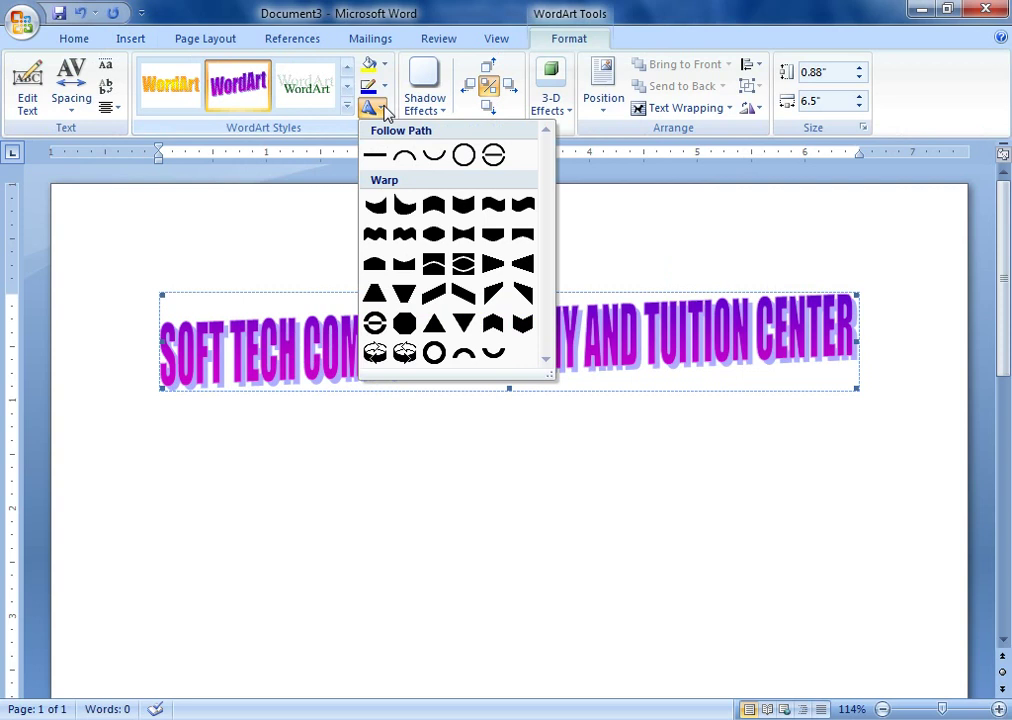
click(404, 158)
drag(521, 403, 542, 682)
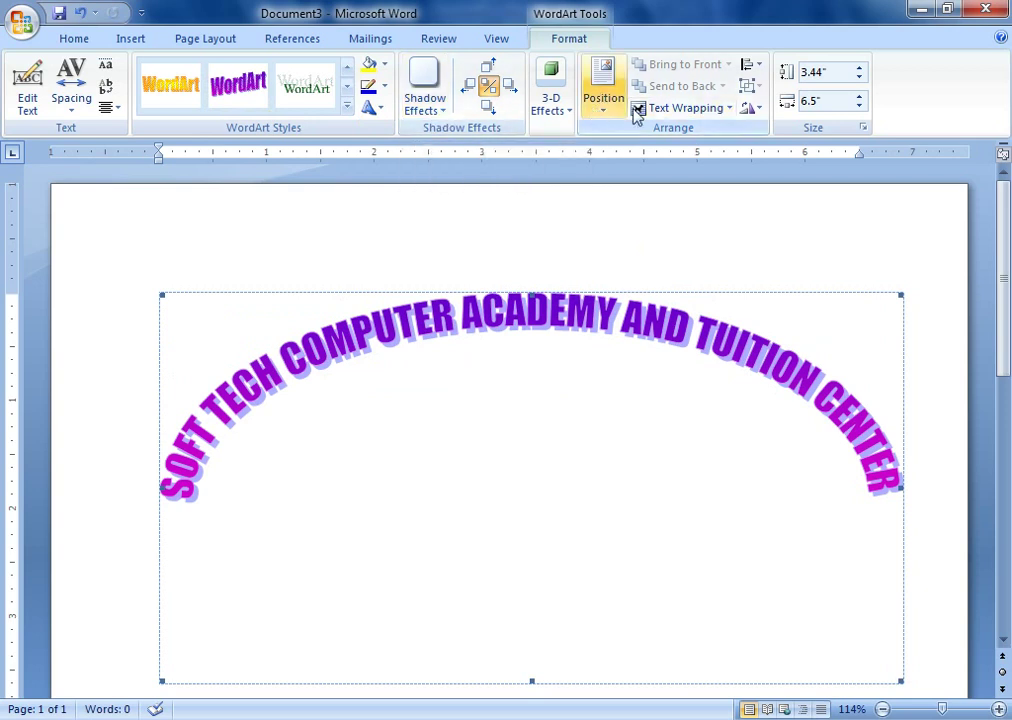
click(727, 108)
click(689, 199)
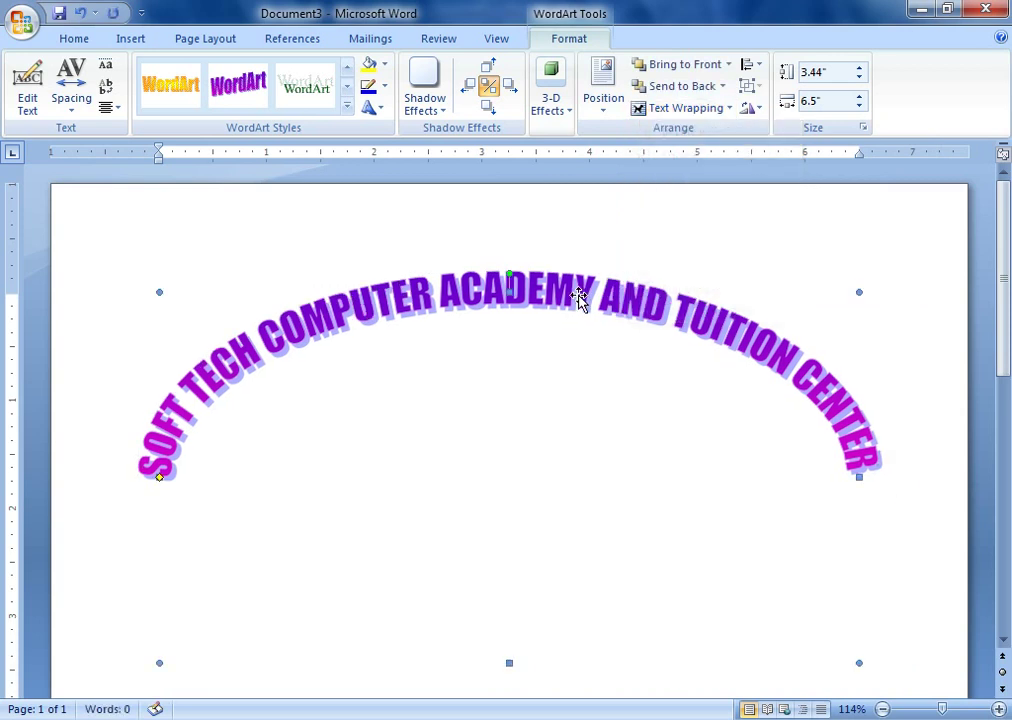
- Raise the arched title near the page top and widen it to 3.27" by 7.42"
drag(543, 291, 543, 244)
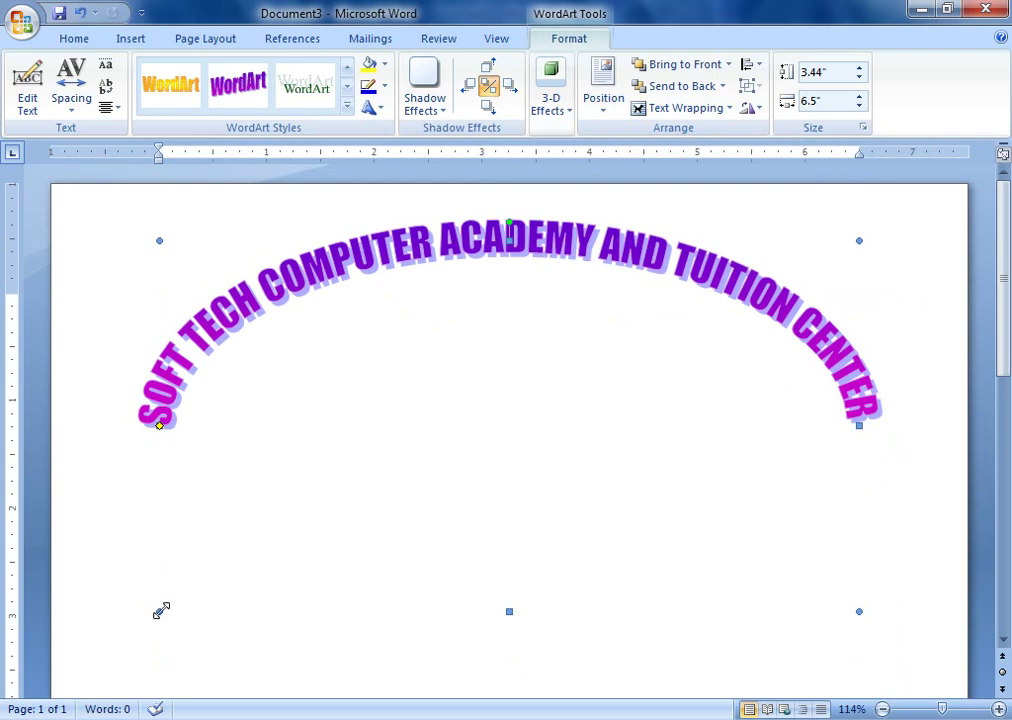
drag(160, 611, 104, 592)
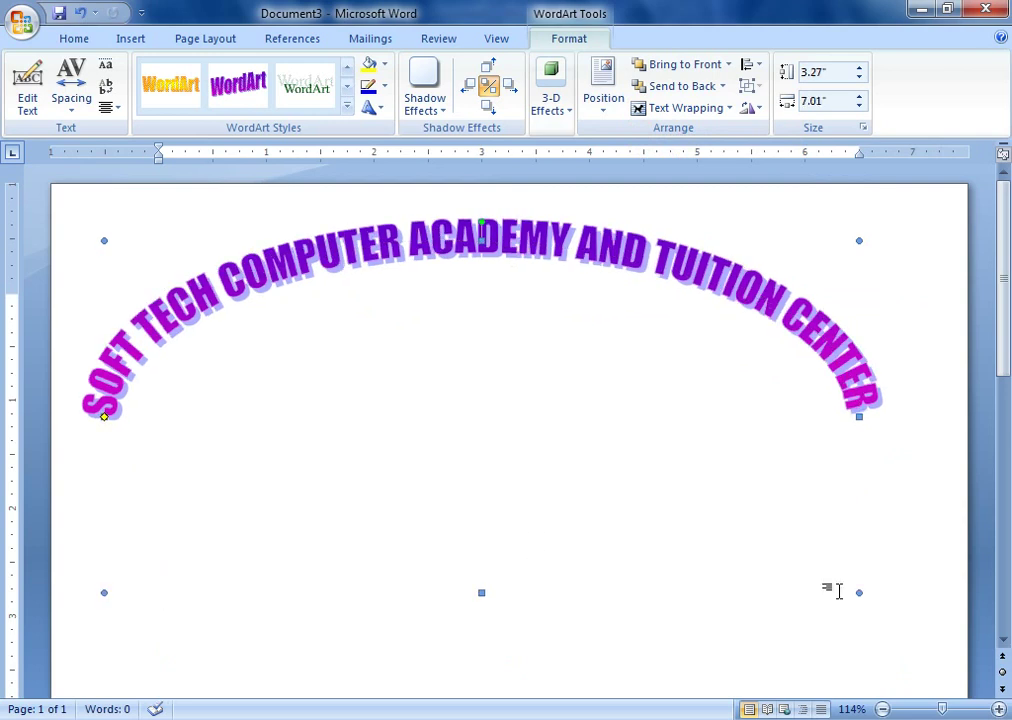
drag(862, 416, 903, 398)
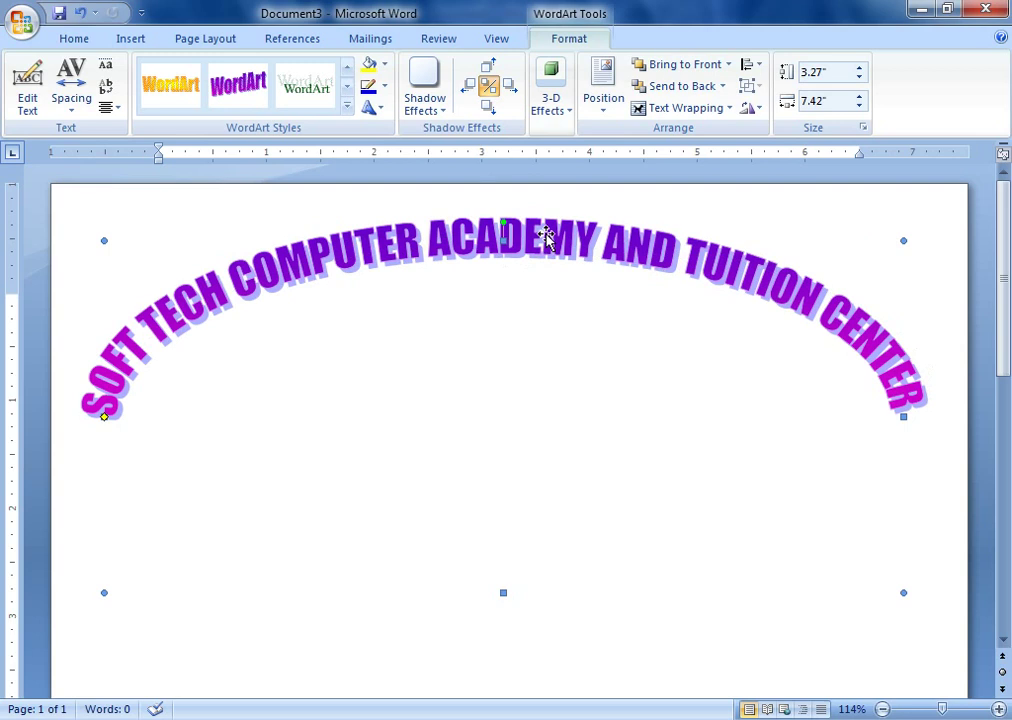
drag(545, 233, 549, 222)
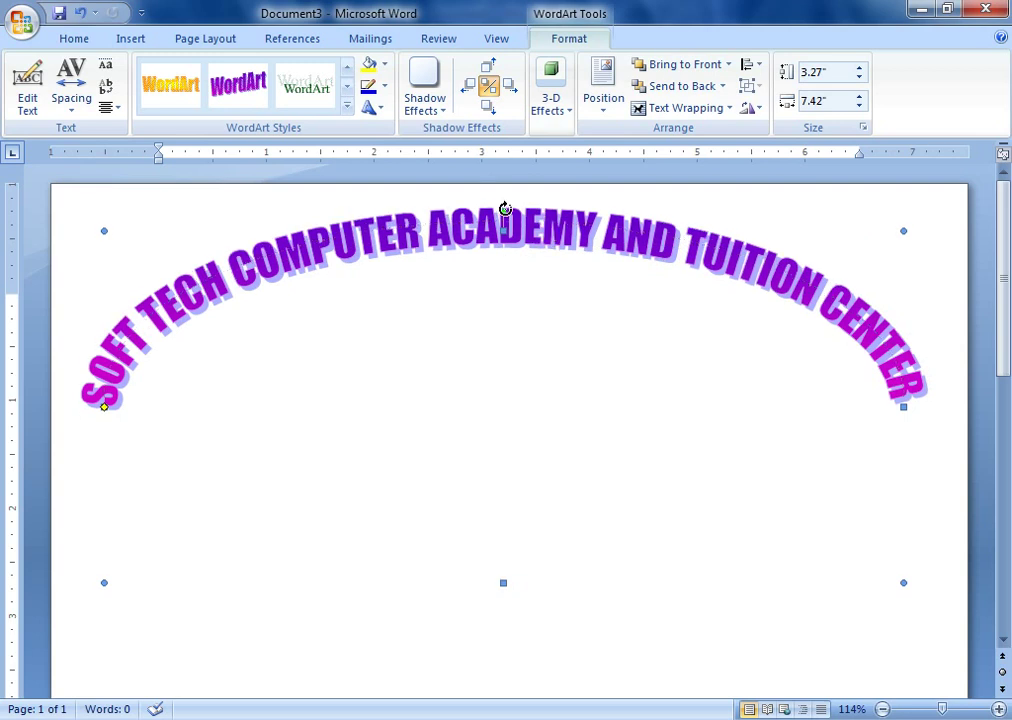
- Fill the arched title with a near-black colour, keep the Arch Up shape, and deselect it
click(385, 66)
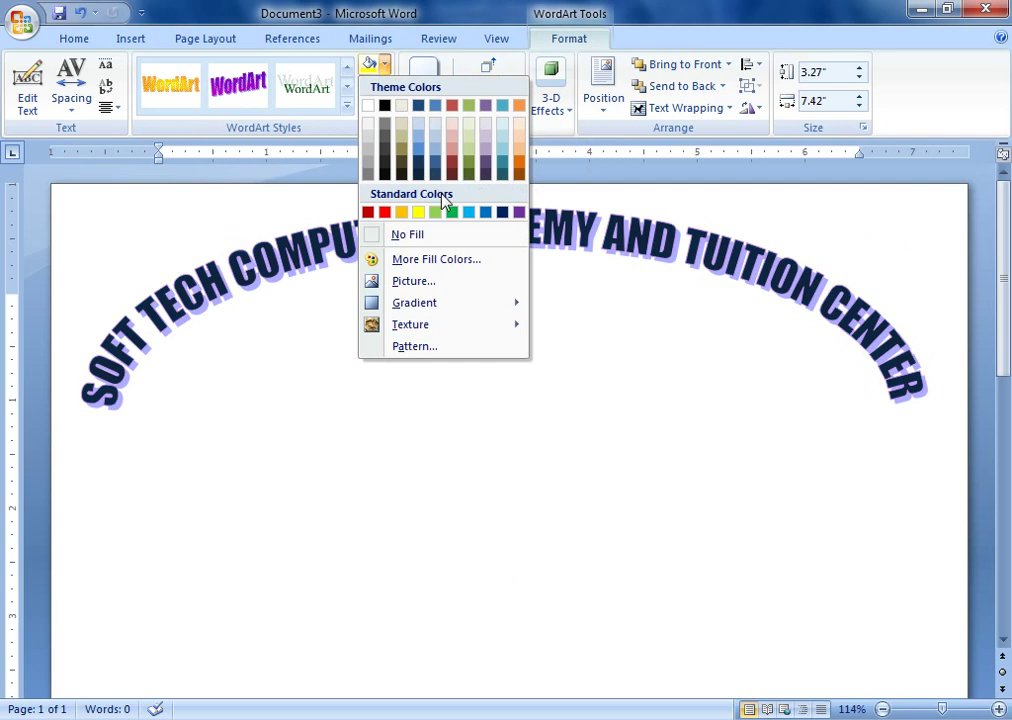
click(386, 168)
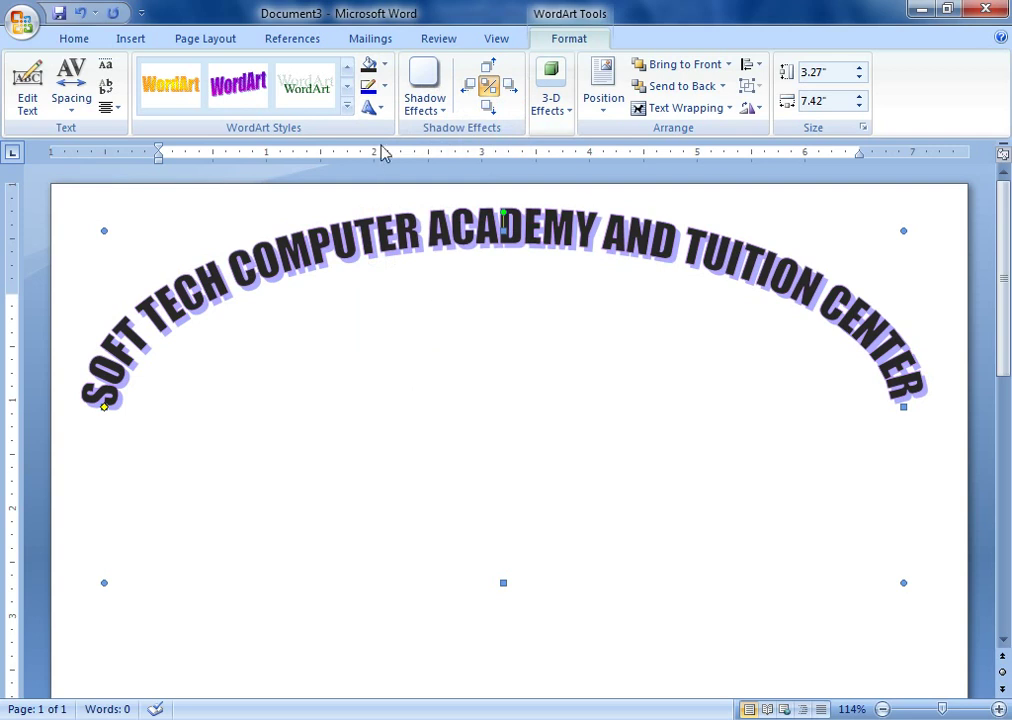
click(374, 107)
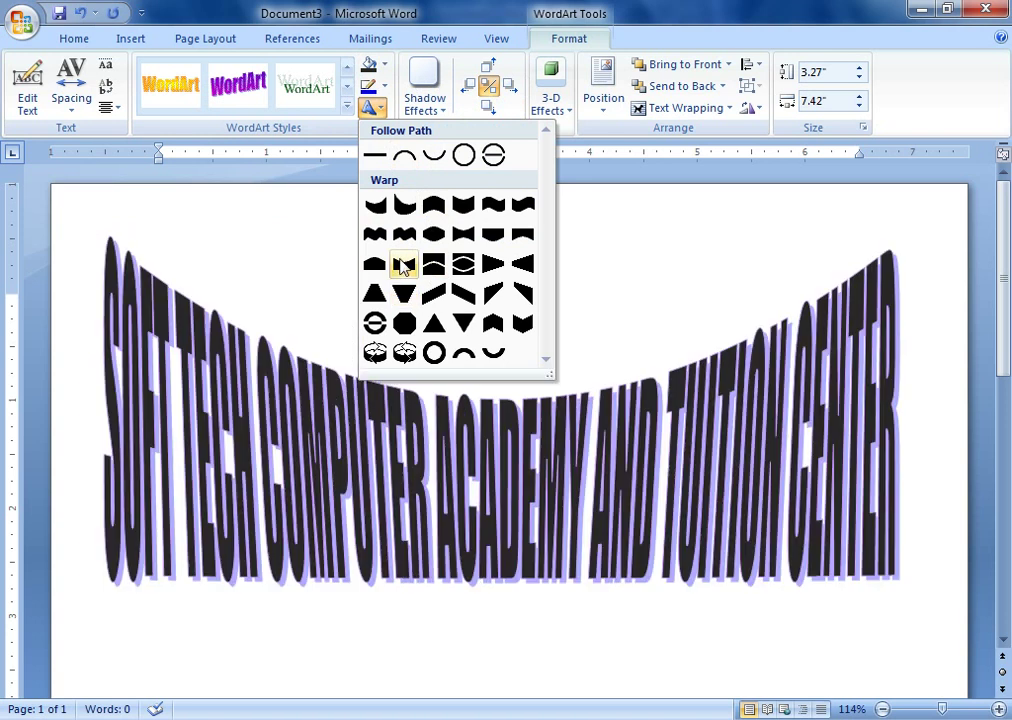
click(338, 177)
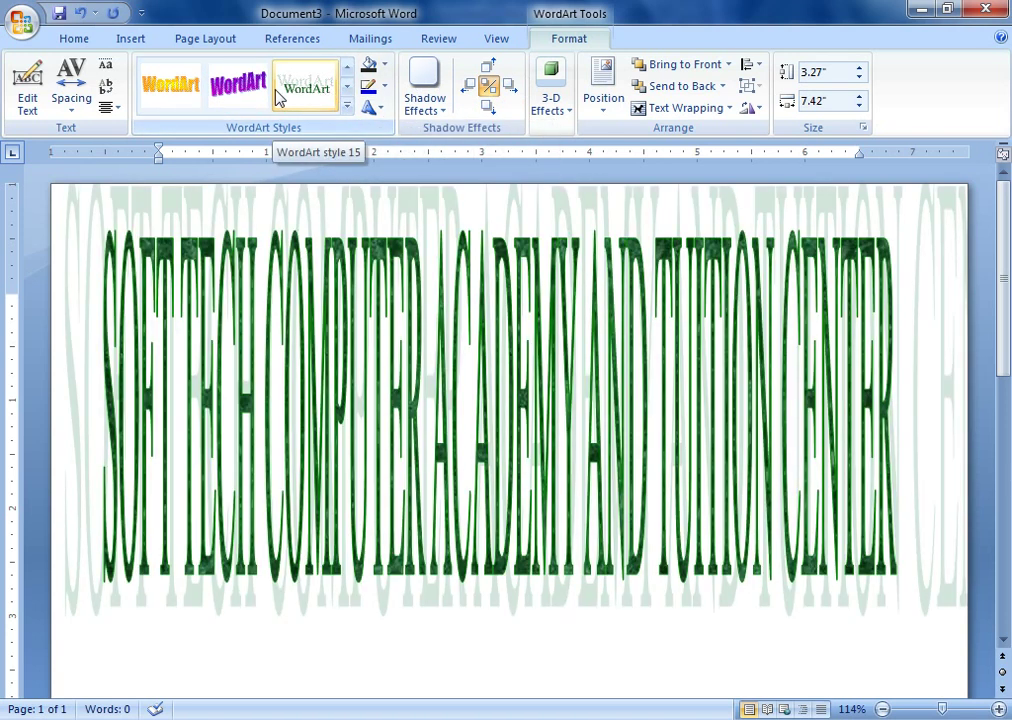
click(225, 92)
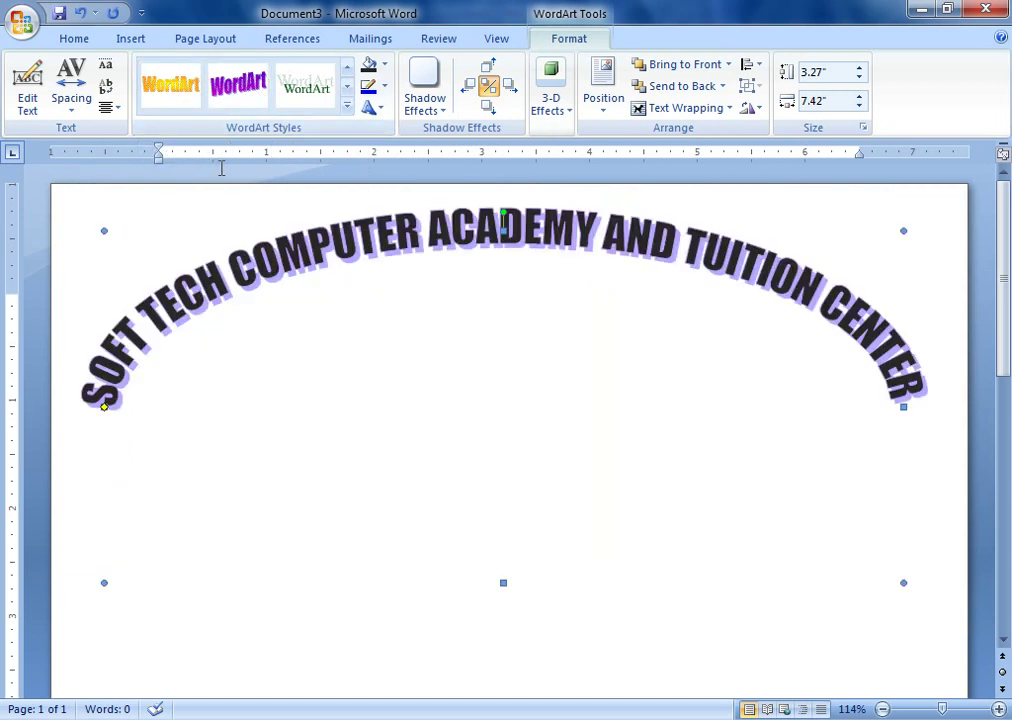
click(398, 176)
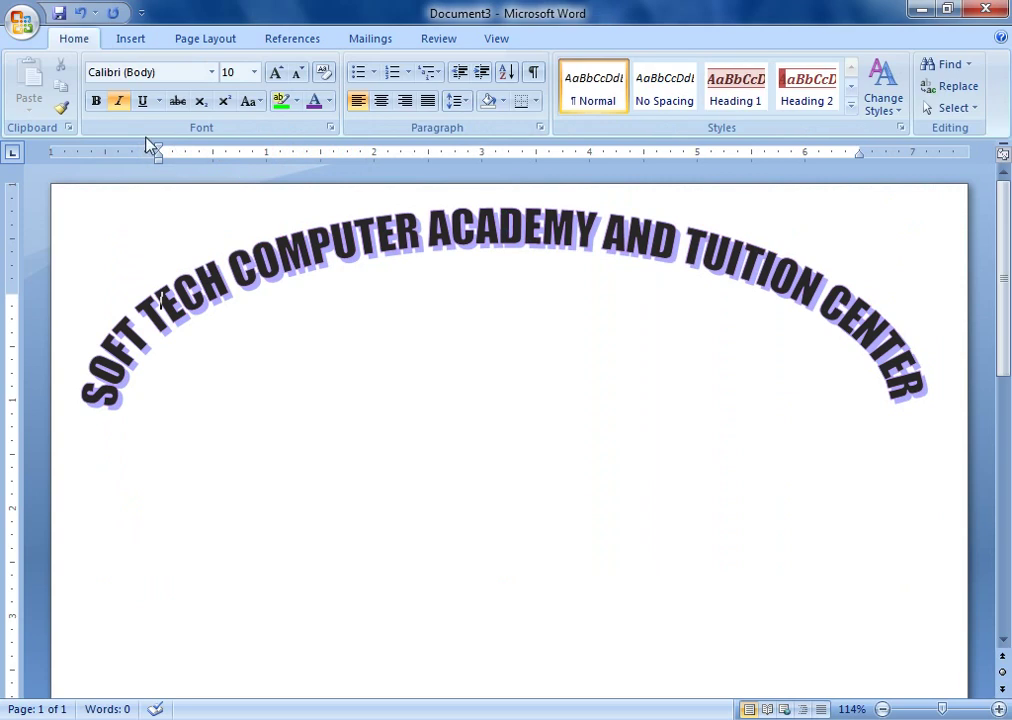
- Edit the WordArt text to add '333' after CENTER
double_click(330, 242)
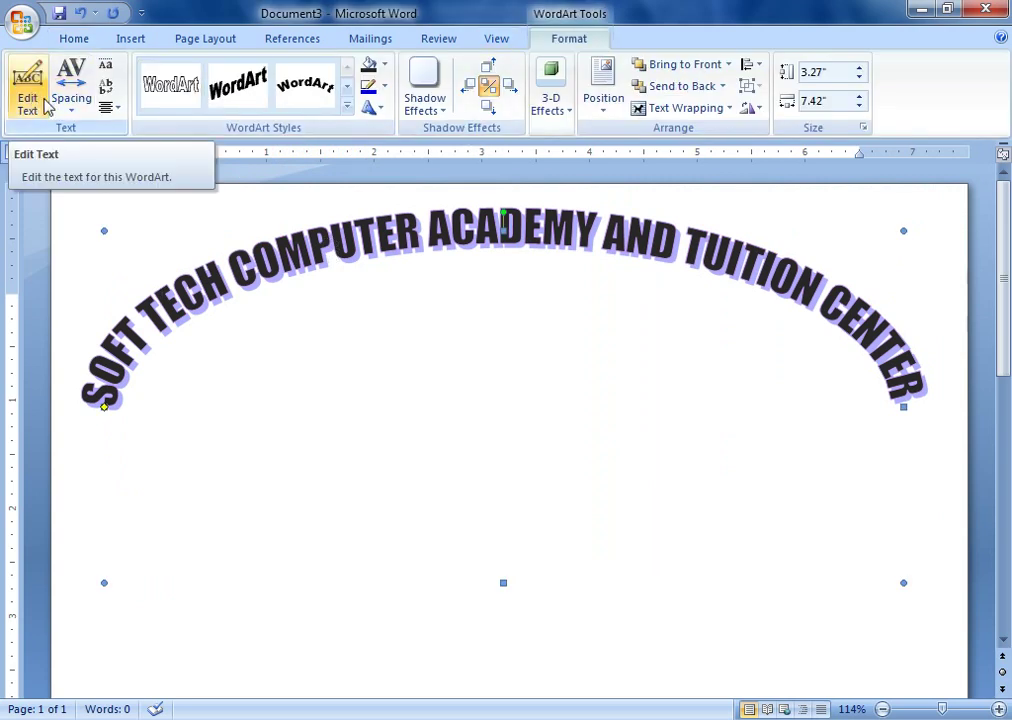
click(38, 105)
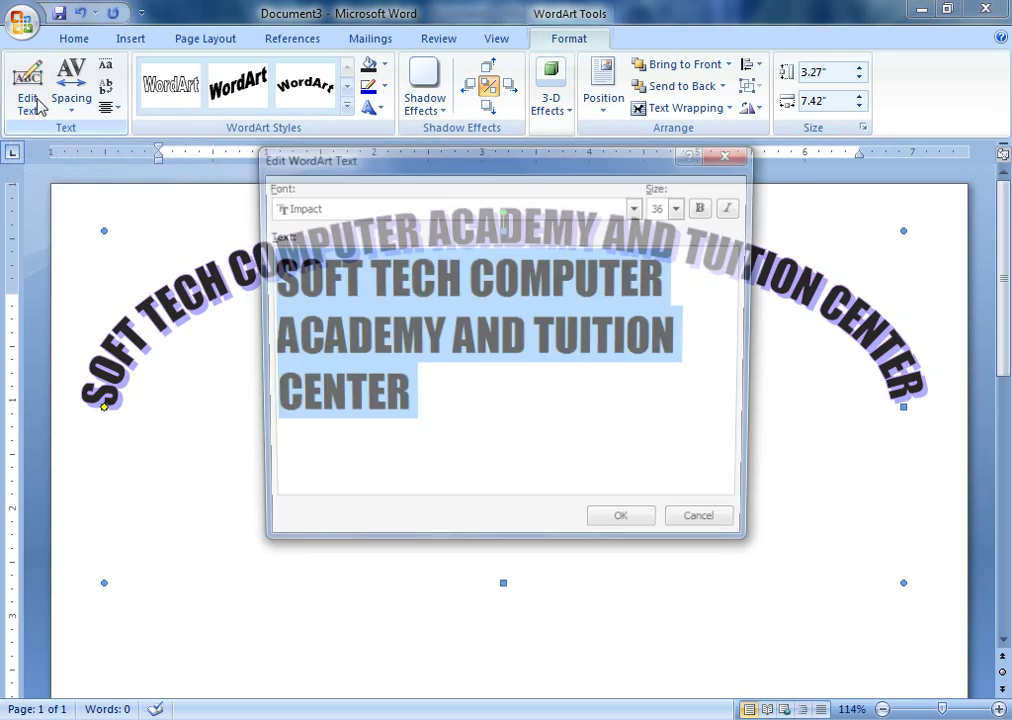
click(479, 405)
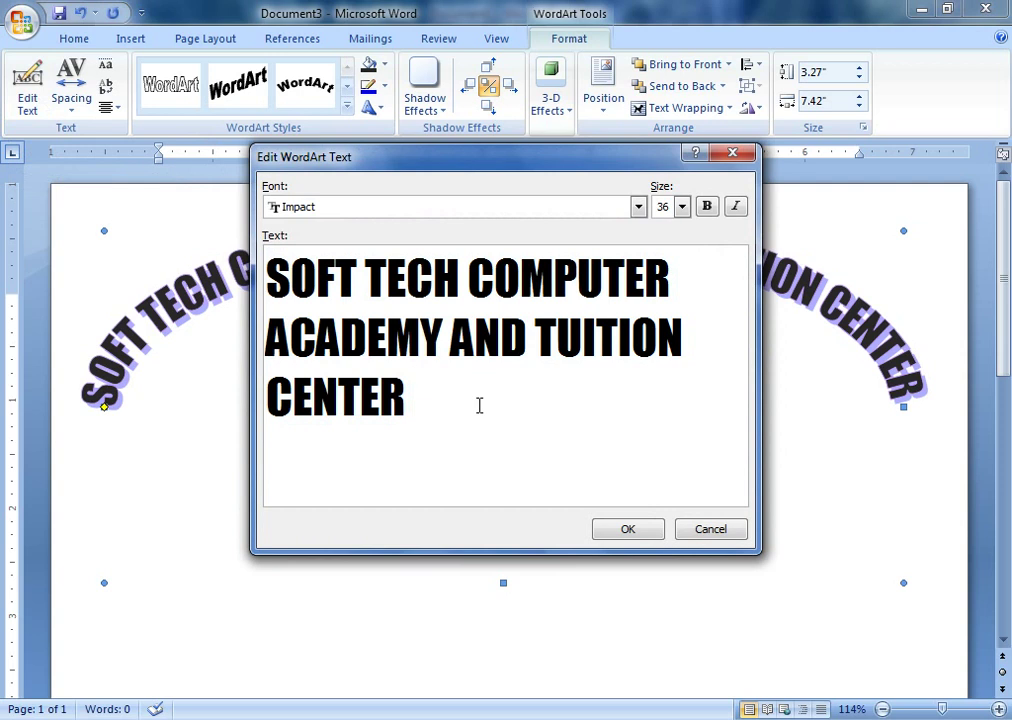
text(333)
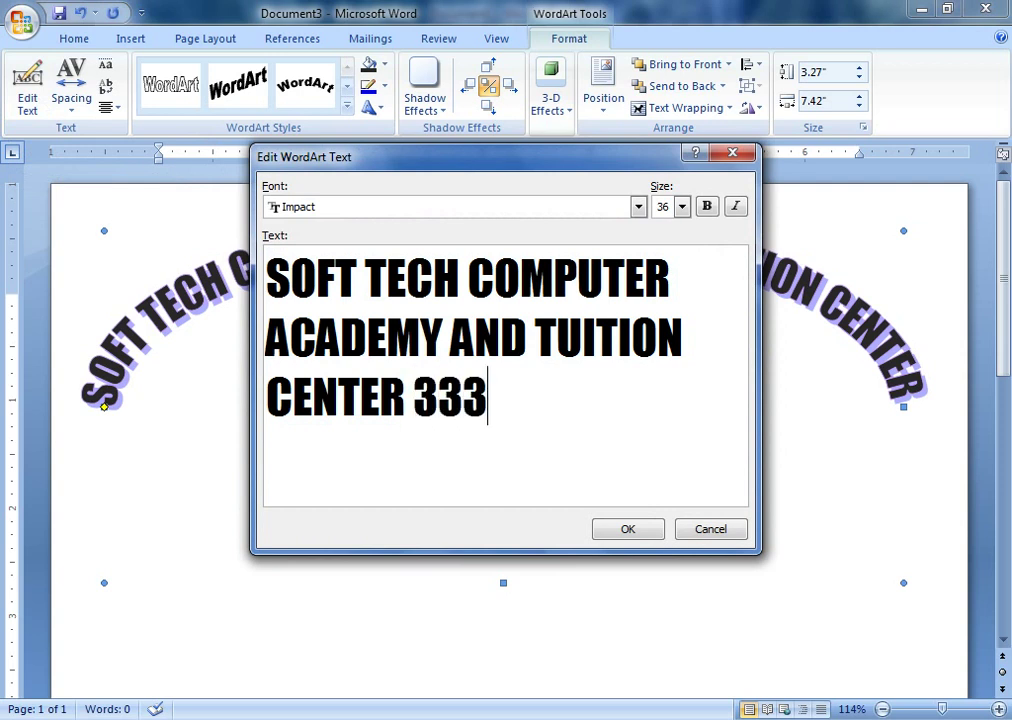
click(625, 530)
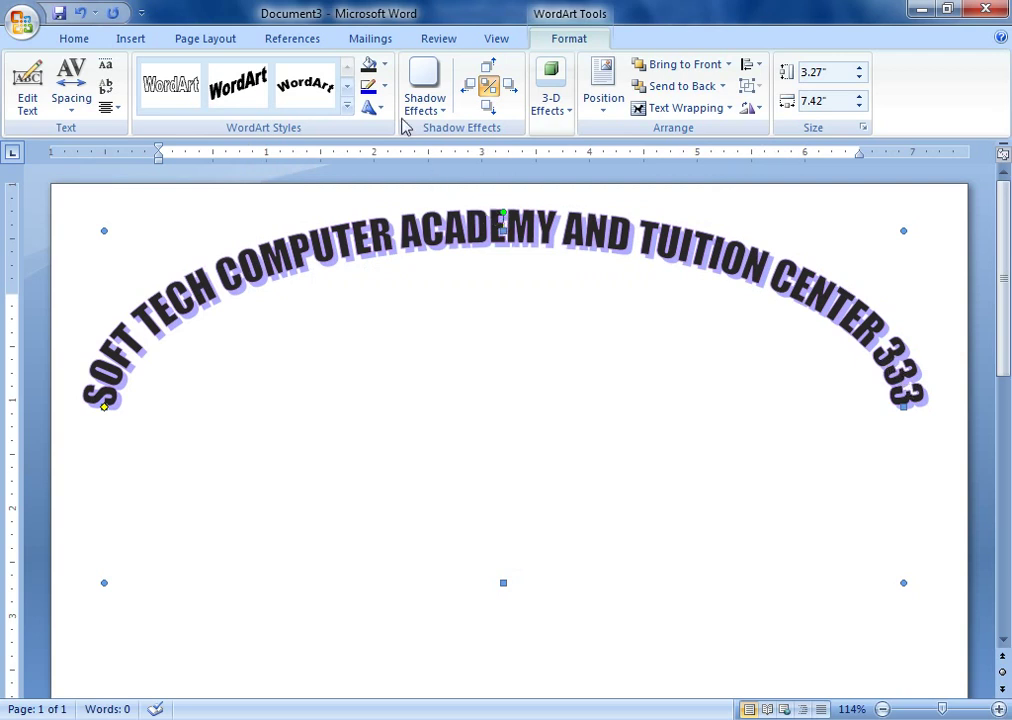
- Give the title letters a brown marble texture fill and a 1½ pt outline
click(384, 64)
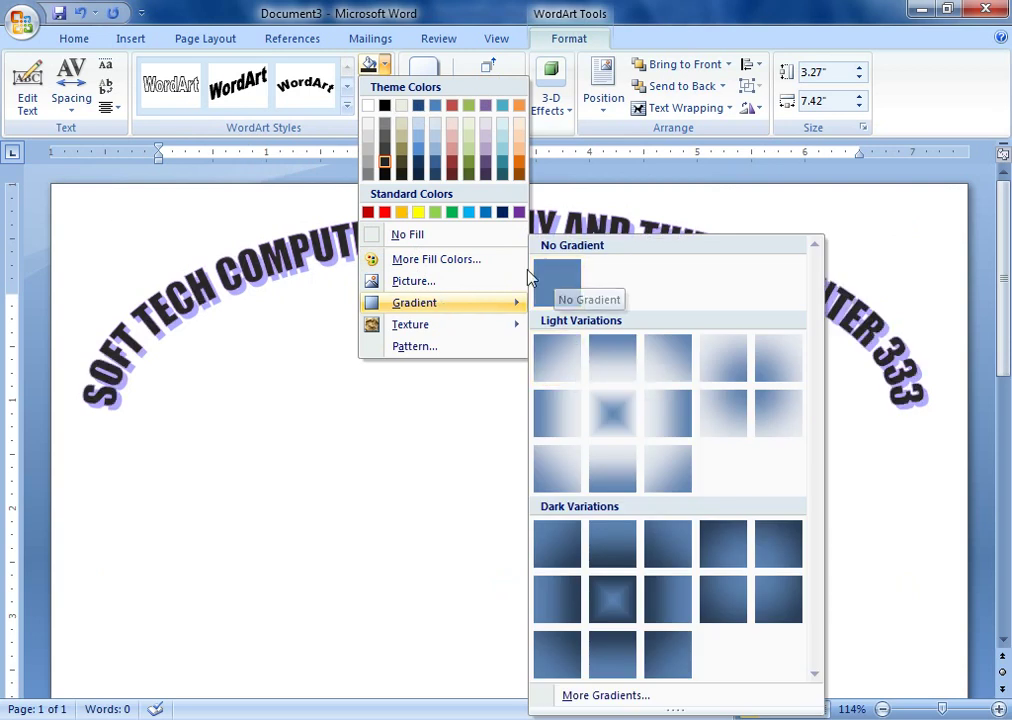
mouse_move(410, 324)
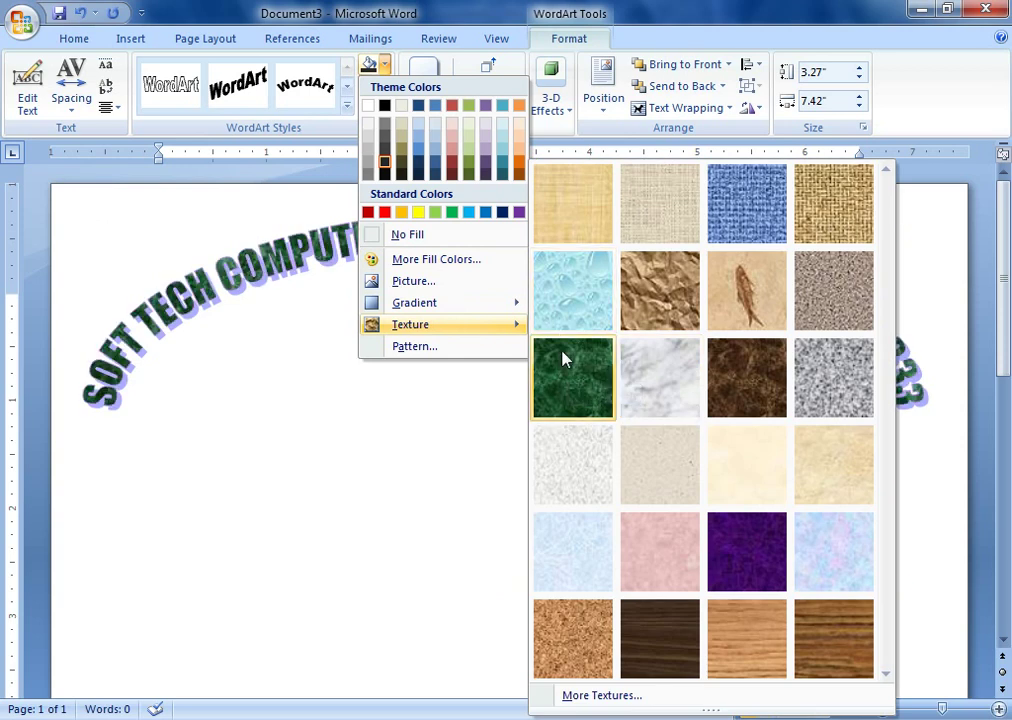
click(731, 395)
click(385, 90)
mouse_move(411, 302)
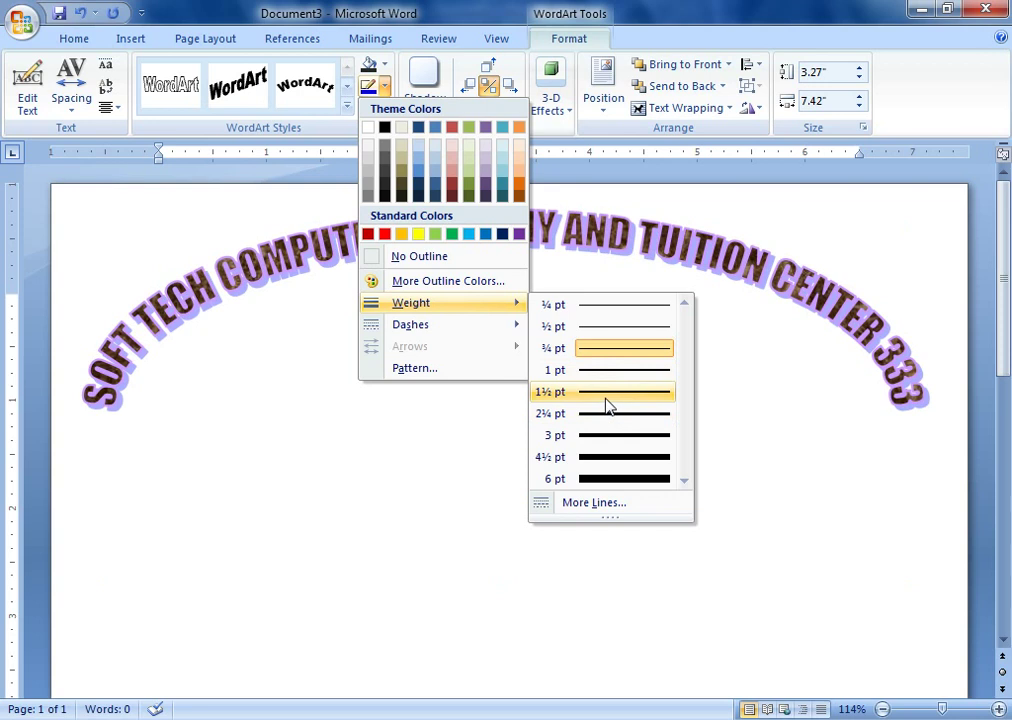
click(606, 400)
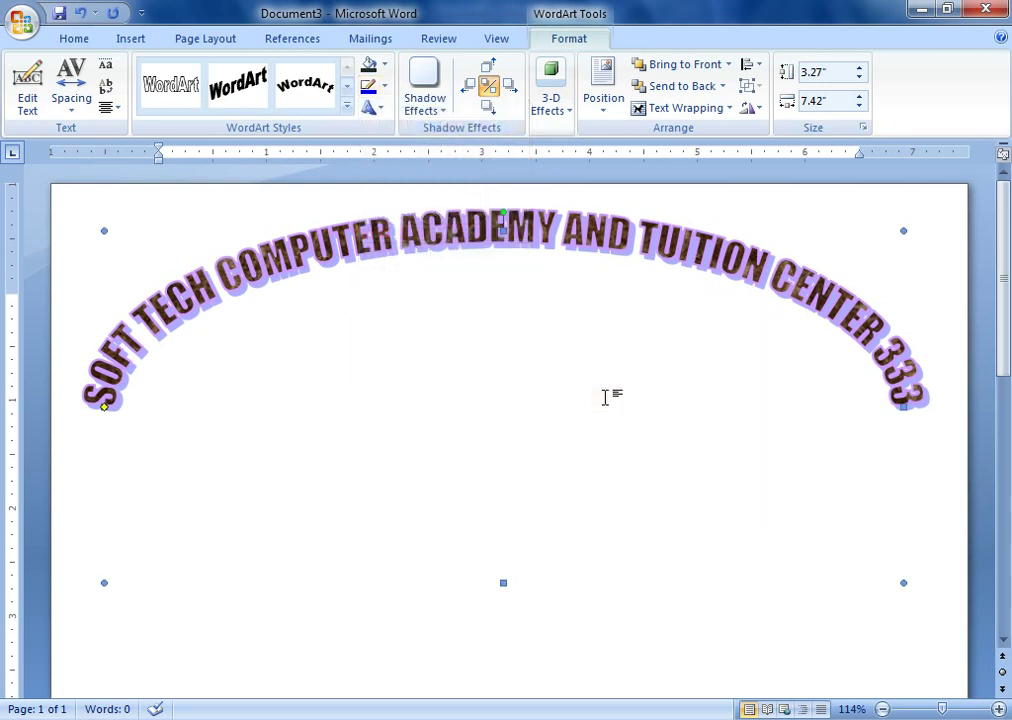
- Make the title's outline a solid orange line
click(384, 87)
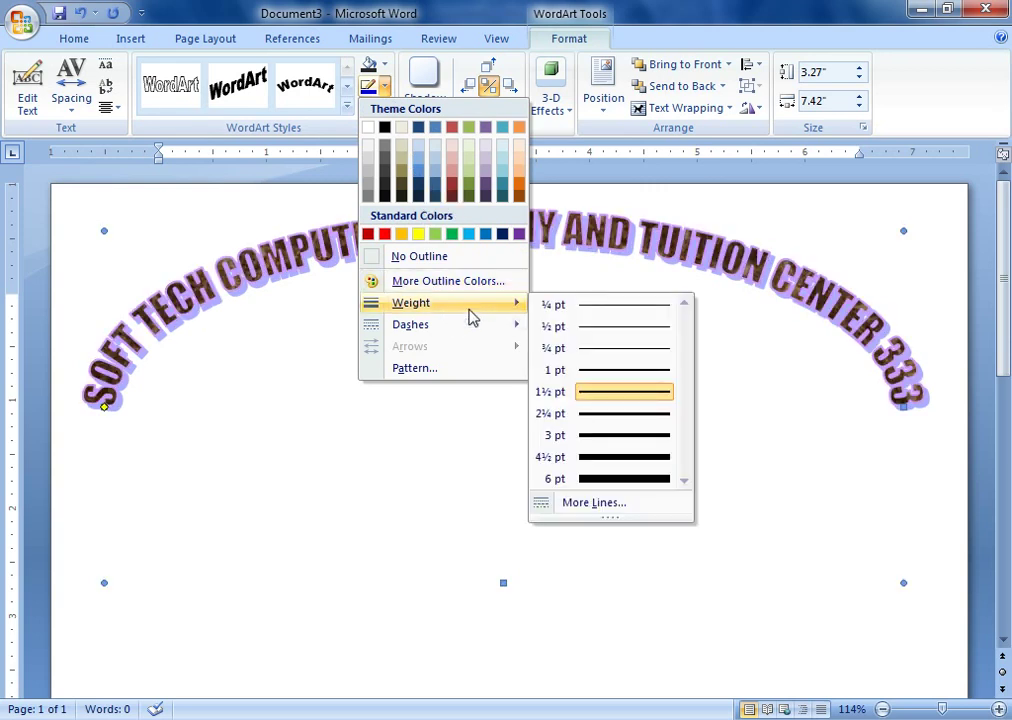
click(497, 370)
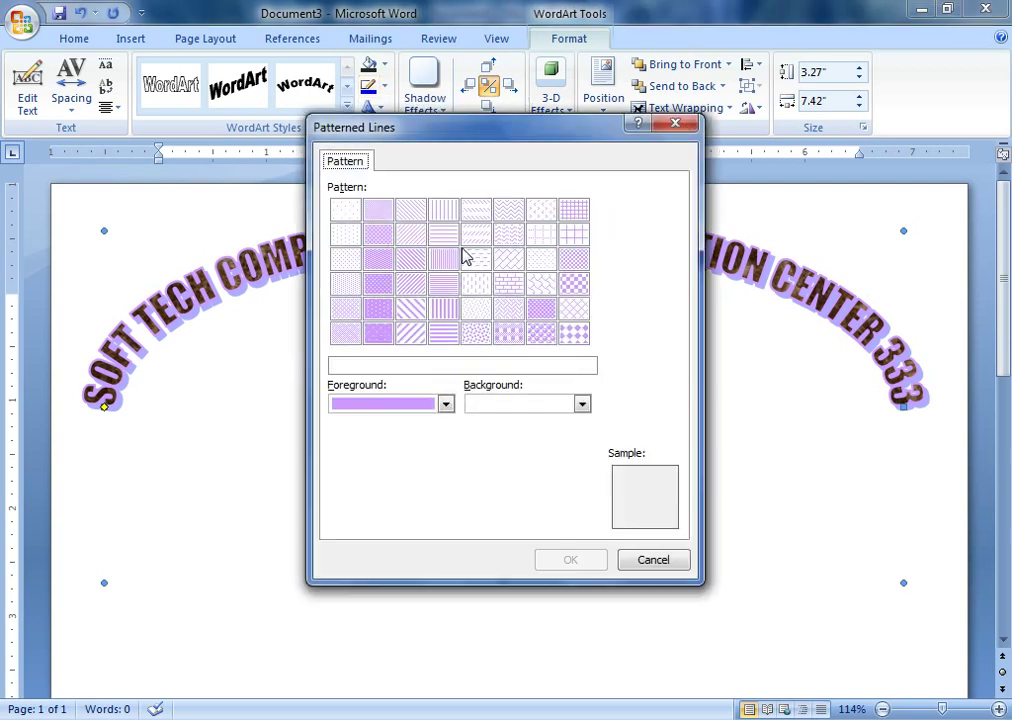
click(655, 561)
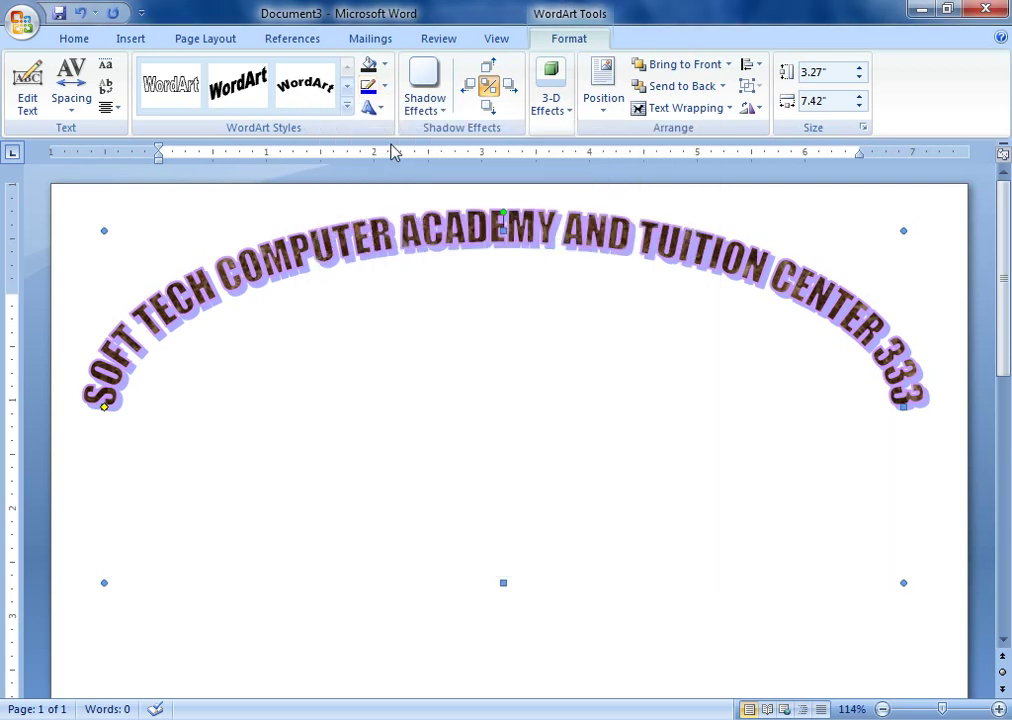
click(384, 87)
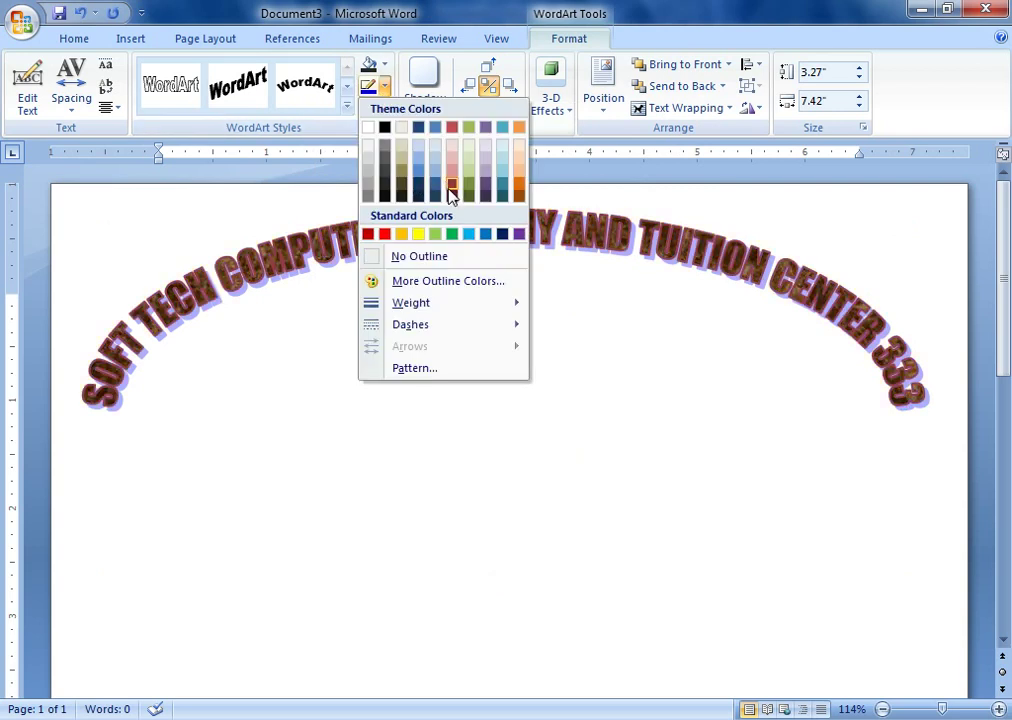
click(401, 234)
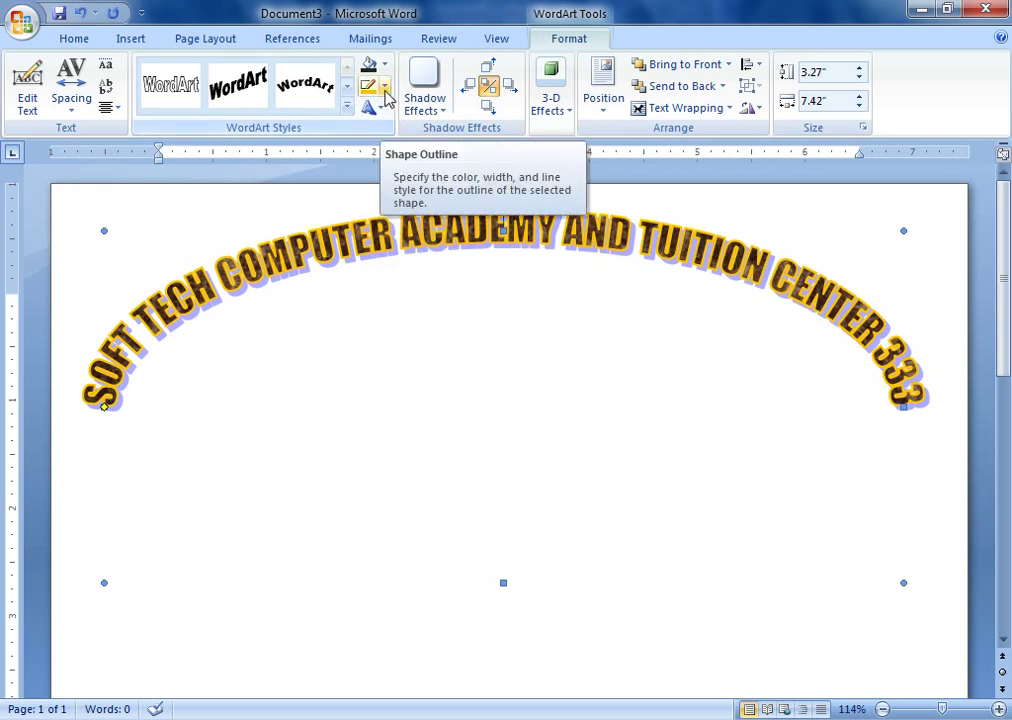
click(385, 92)
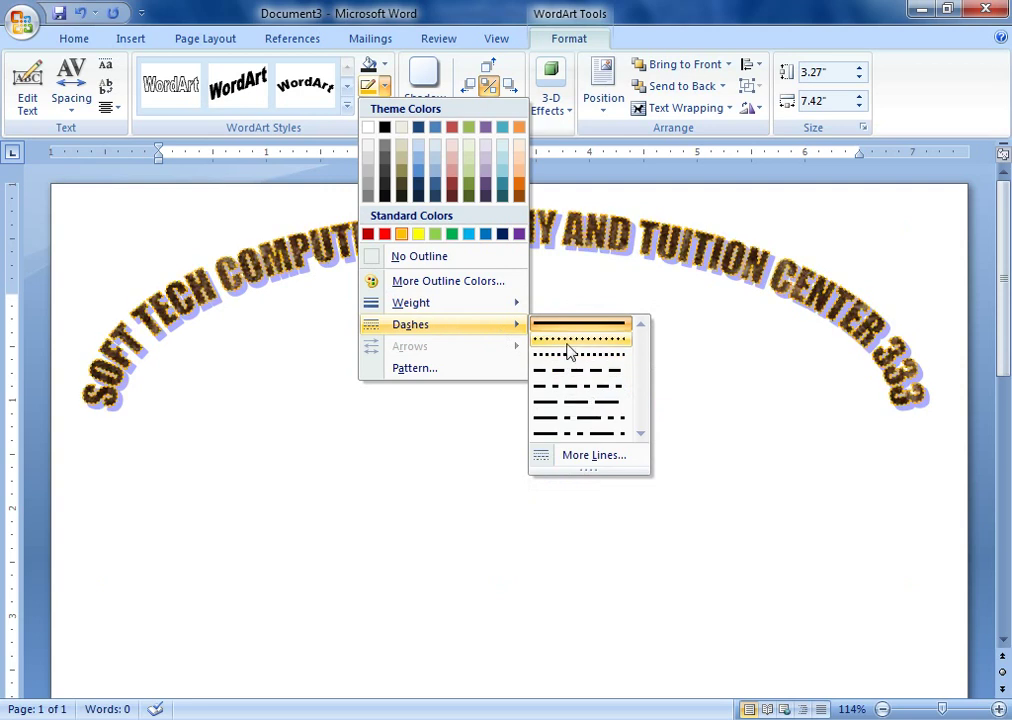
click(570, 324)
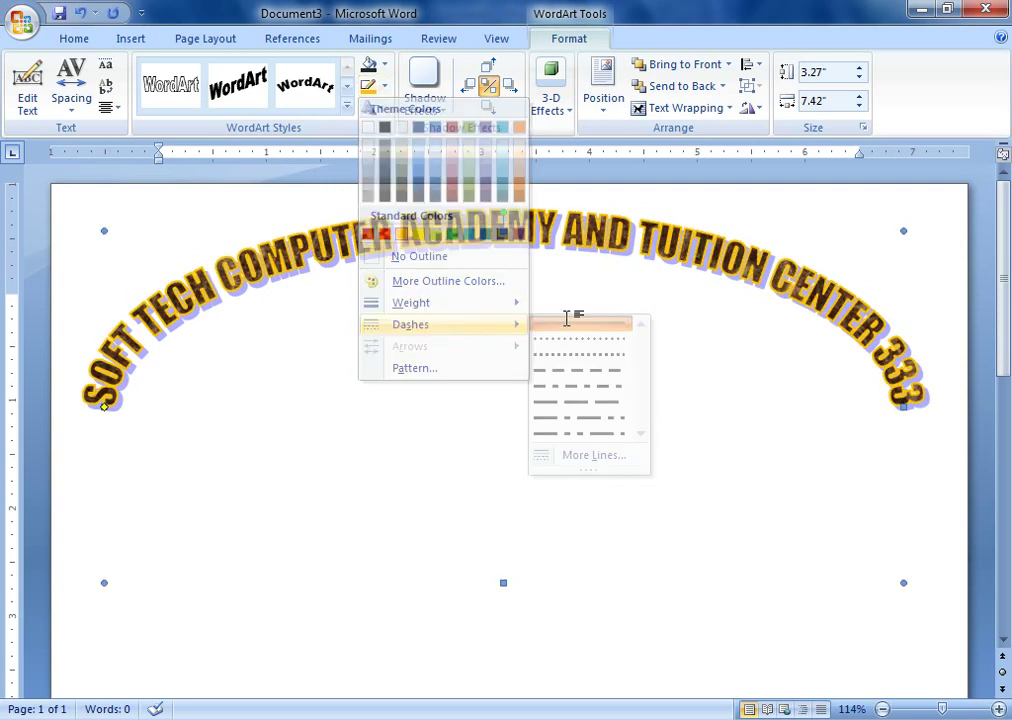
click(424, 100)
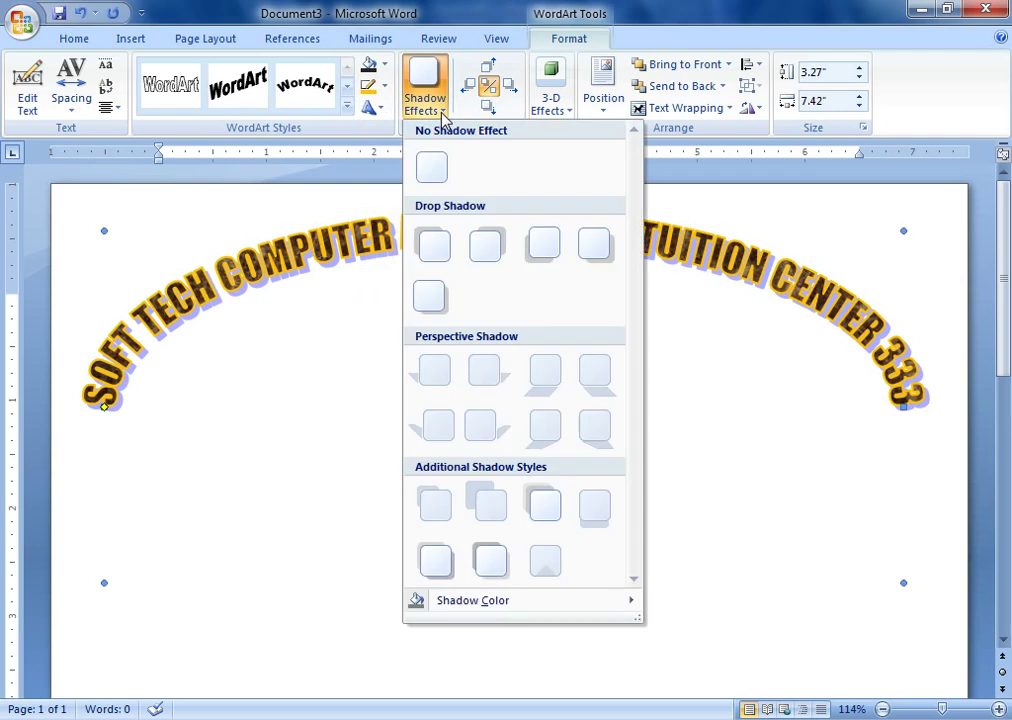
- Apply Shadow Style 5 and fill the letters with custom dark green RGB 17, 61, 37
click(434, 291)
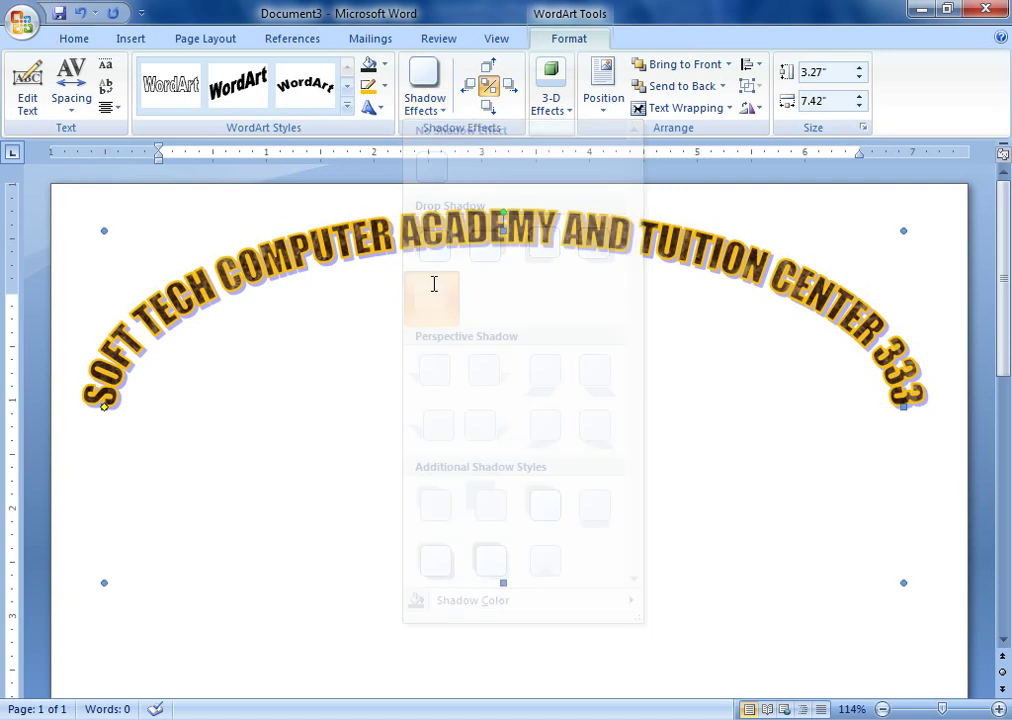
click(381, 107)
click(384, 86)
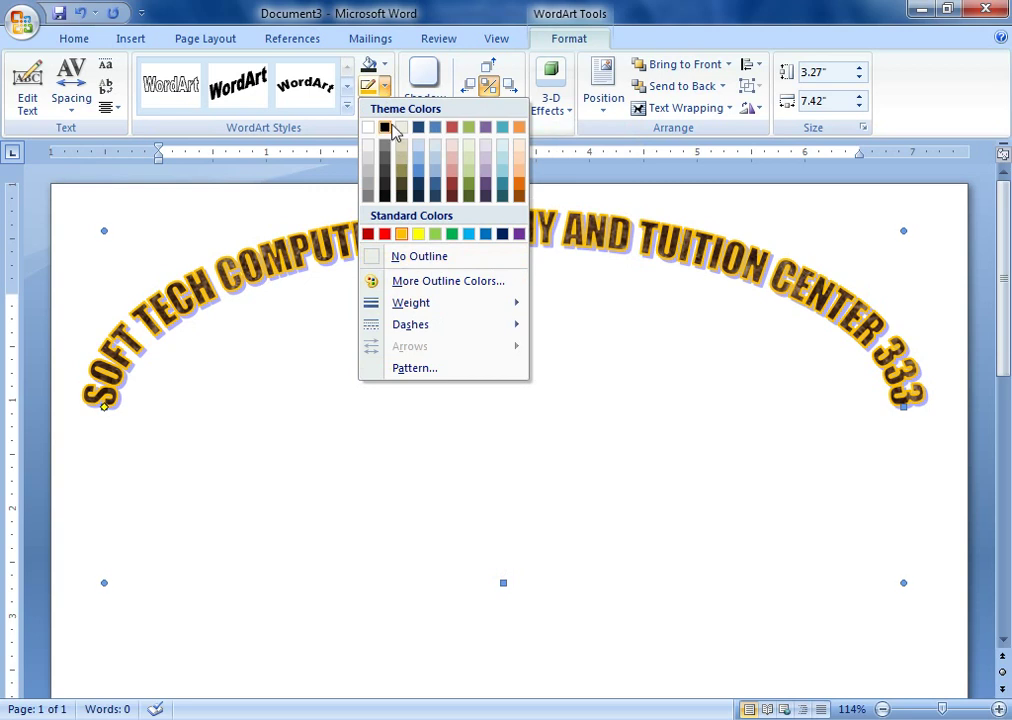
click(384, 64)
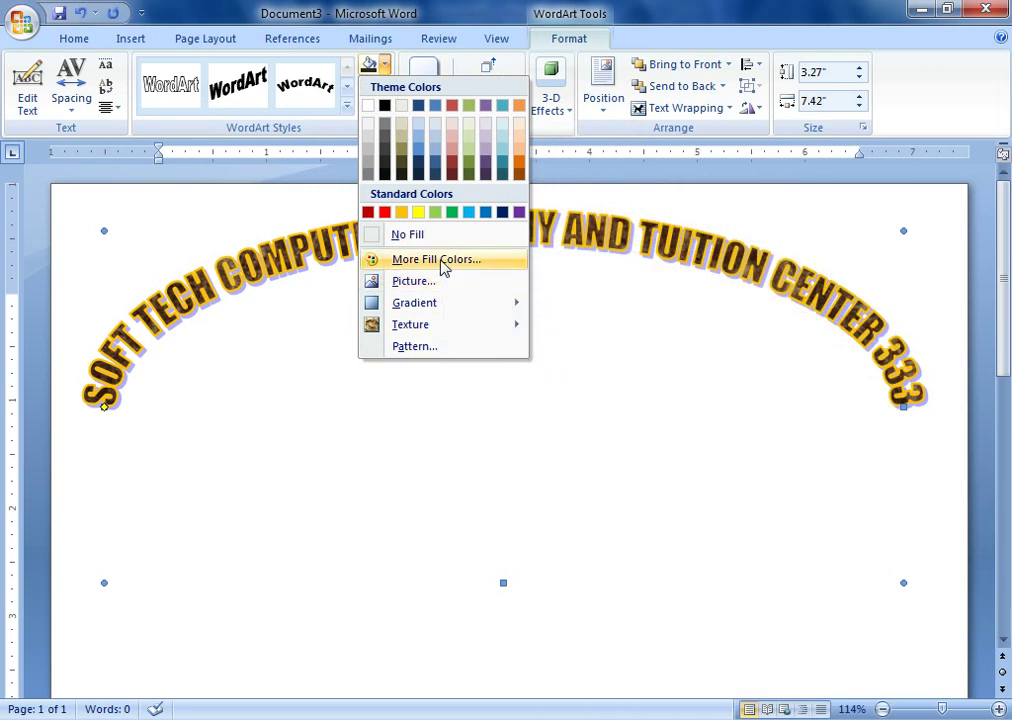
click(440, 260)
click(432, 289)
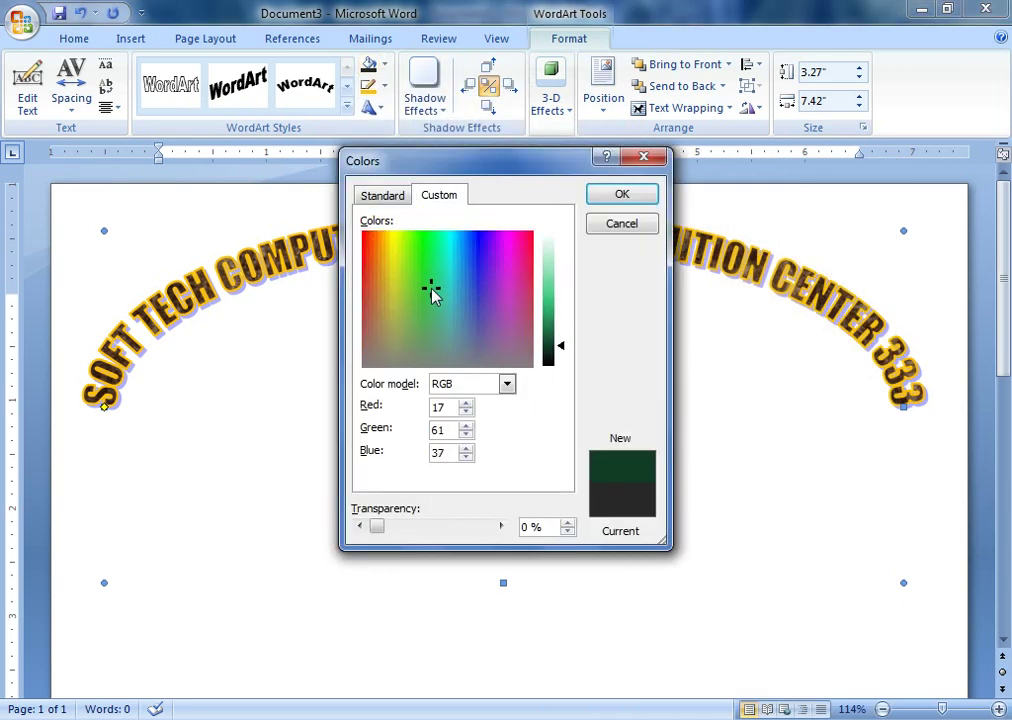
click(620, 194)
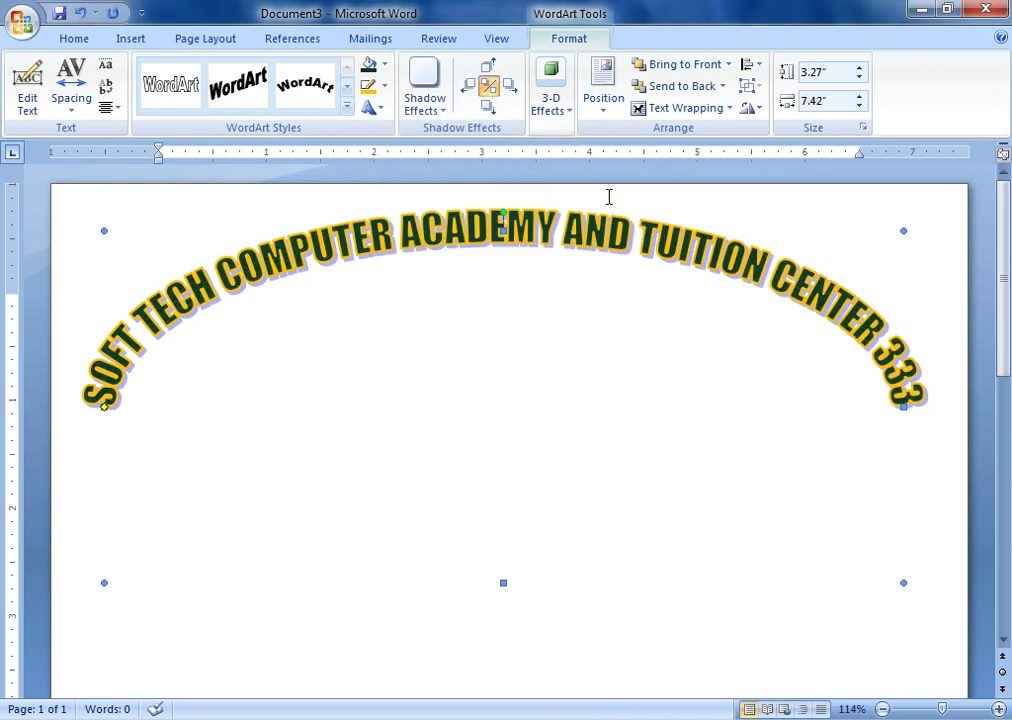
- Nudge the title's shadow left, down, then up until it sits almost behind the letters
click(468, 88)
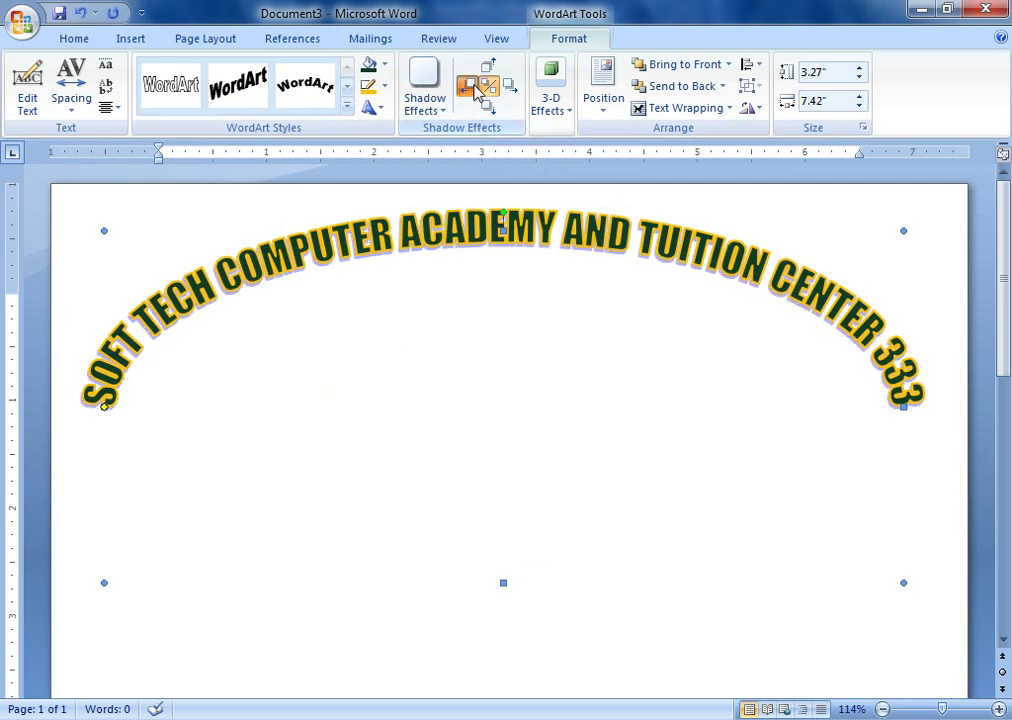
click(488, 106)
click(488, 108)
click(490, 68)
click(490, 68)
click(490, 68)
click(490, 68)
- Set the title's 3-D effect to No 3-D Effect
click(570, 114)
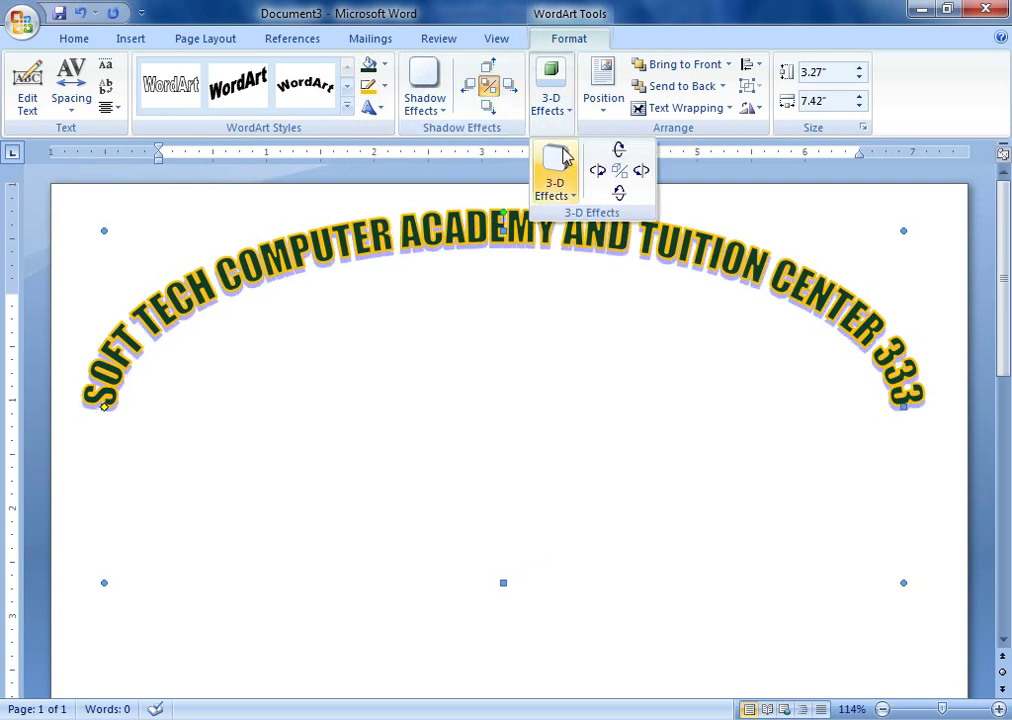
click(565, 190)
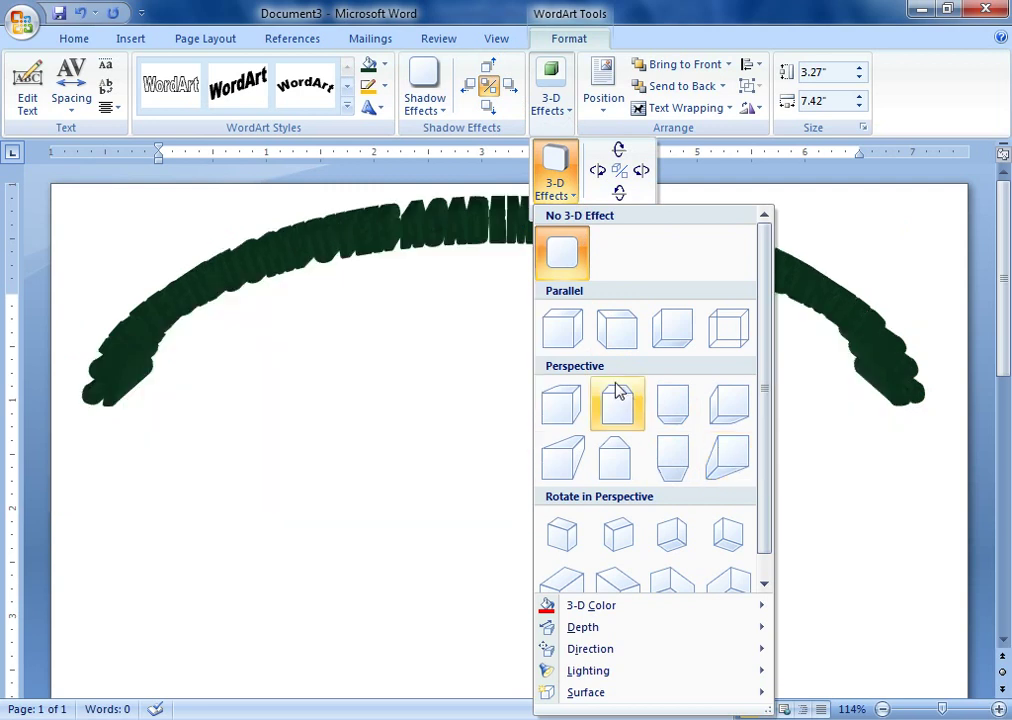
click(567, 272)
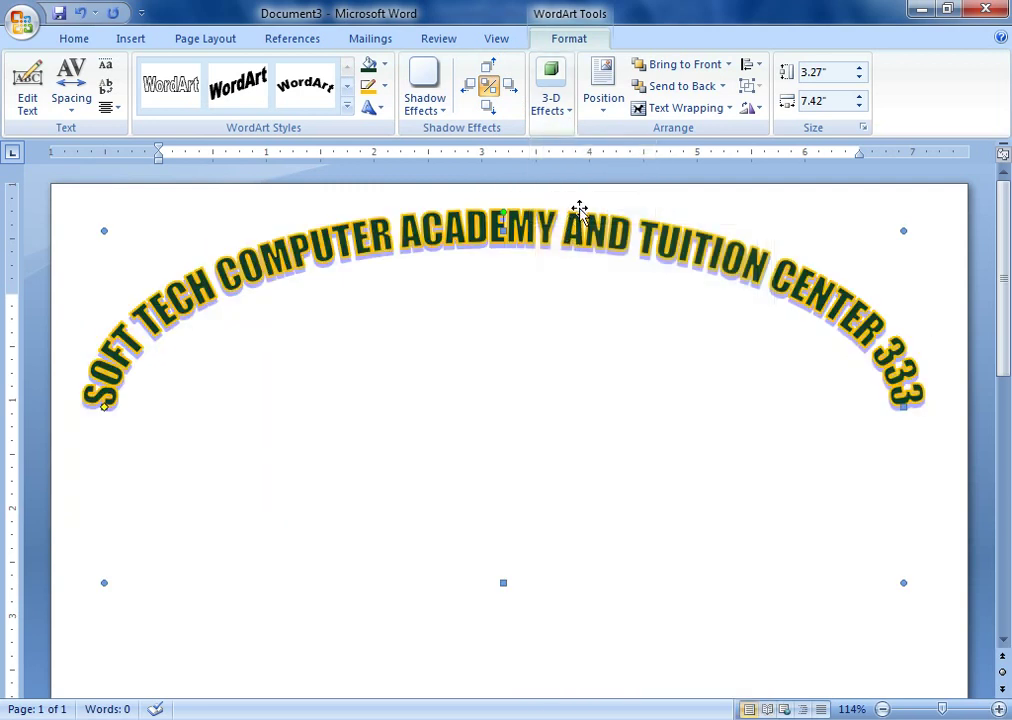
click(574, 124)
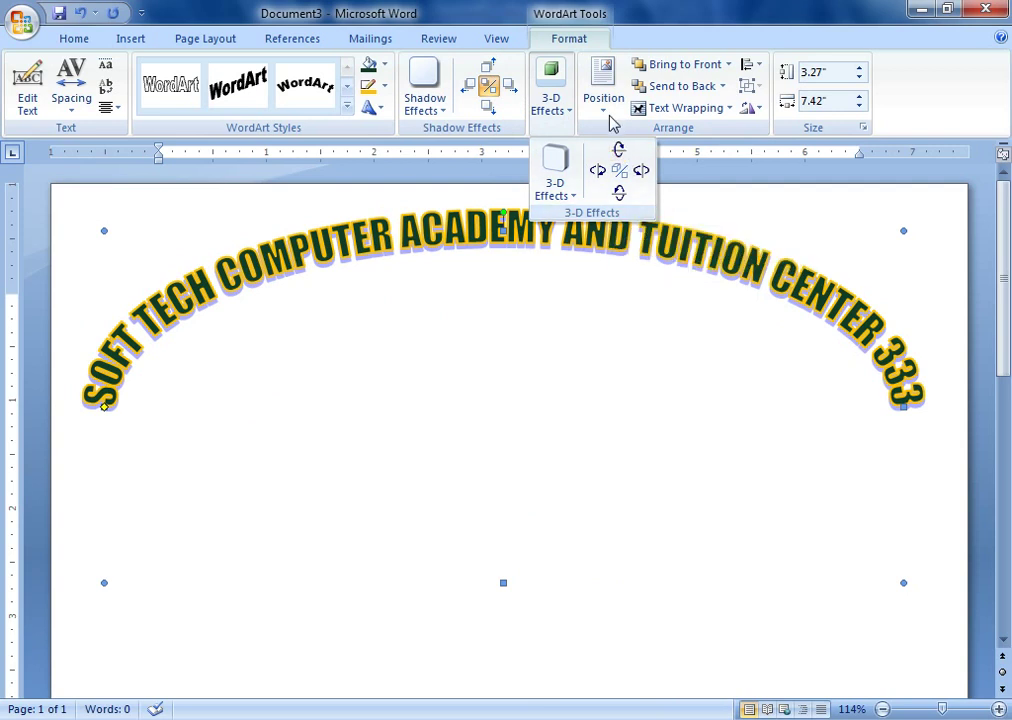
- Try tight and loose letter spacing on the WordArt title, settling on Normal spacing
click(606, 116)
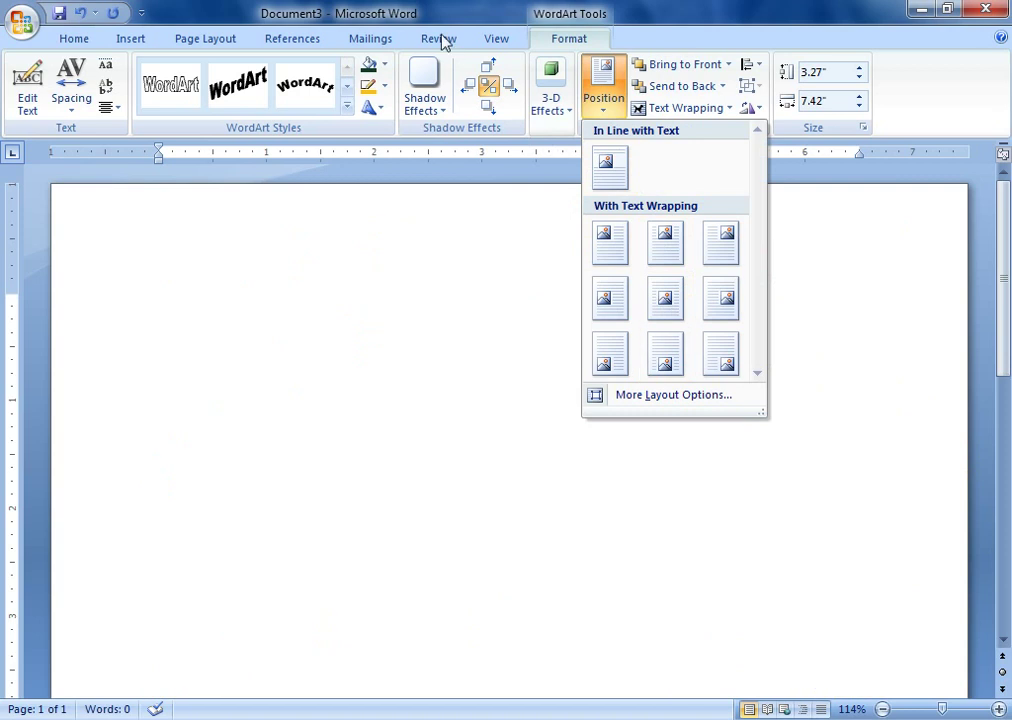
click(532, 166)
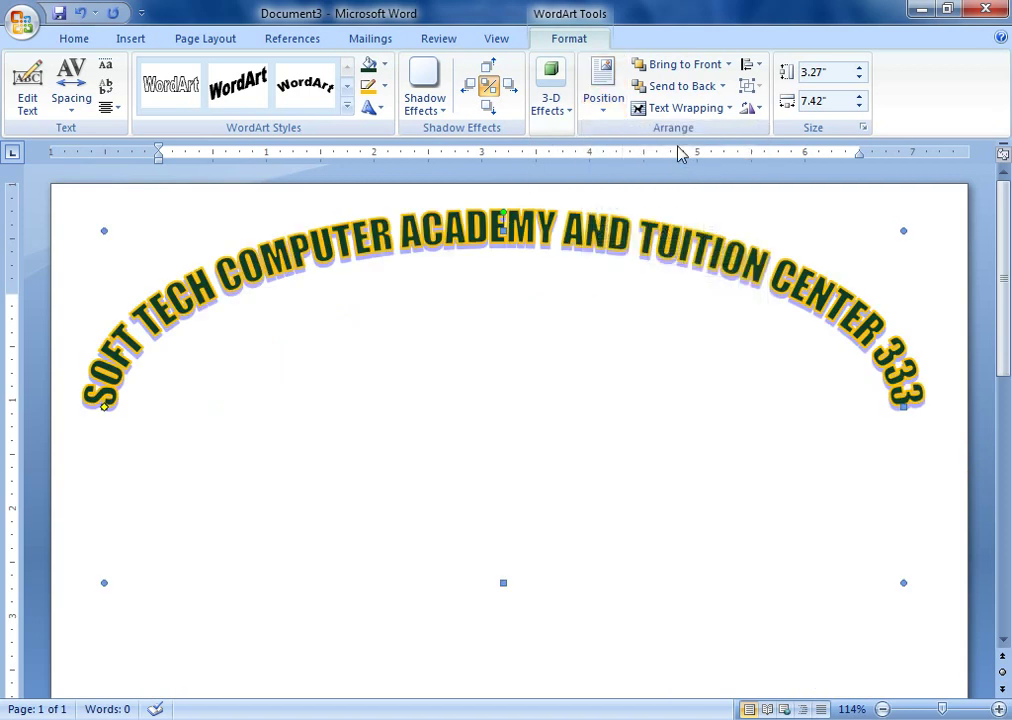
click(72, 100)
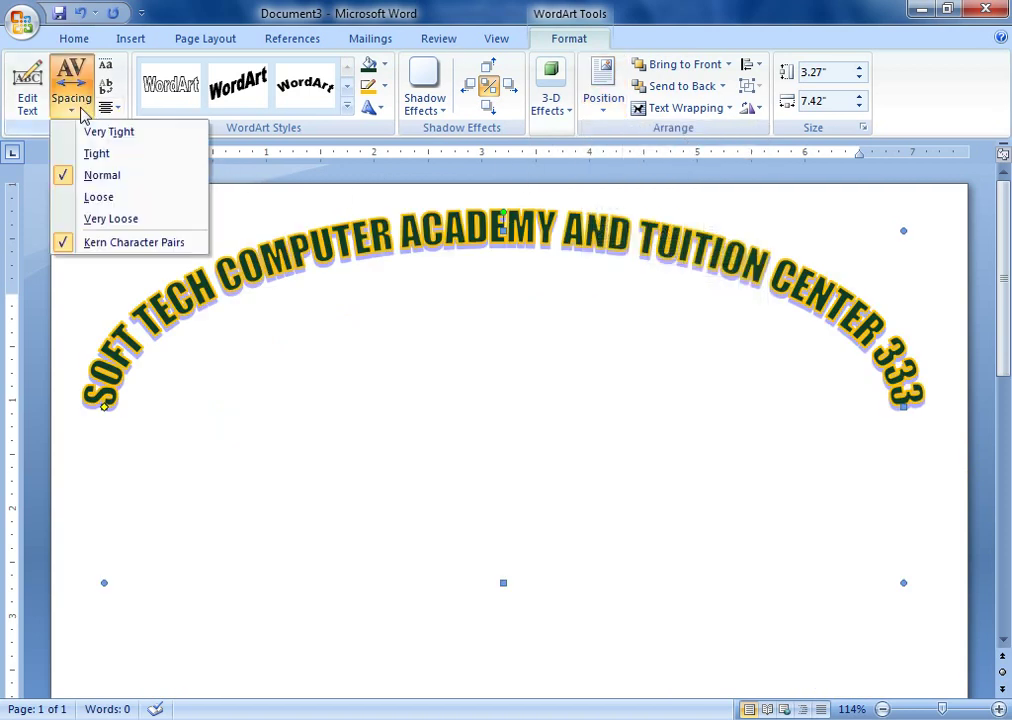
click(108, 154)
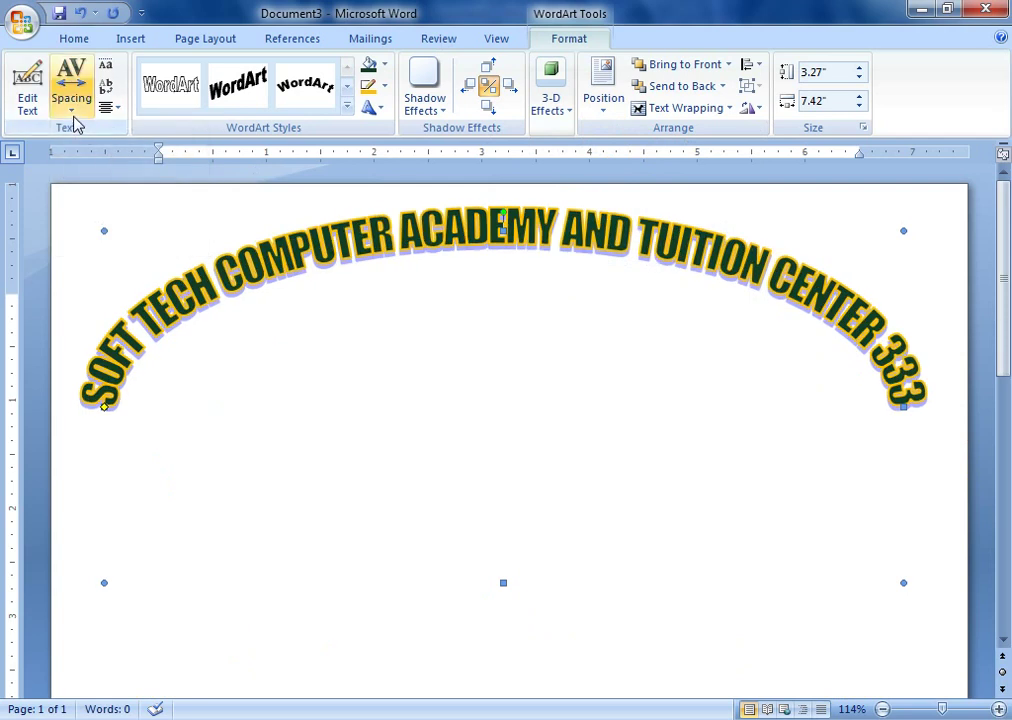
click(72, 110)
click(105, 197)
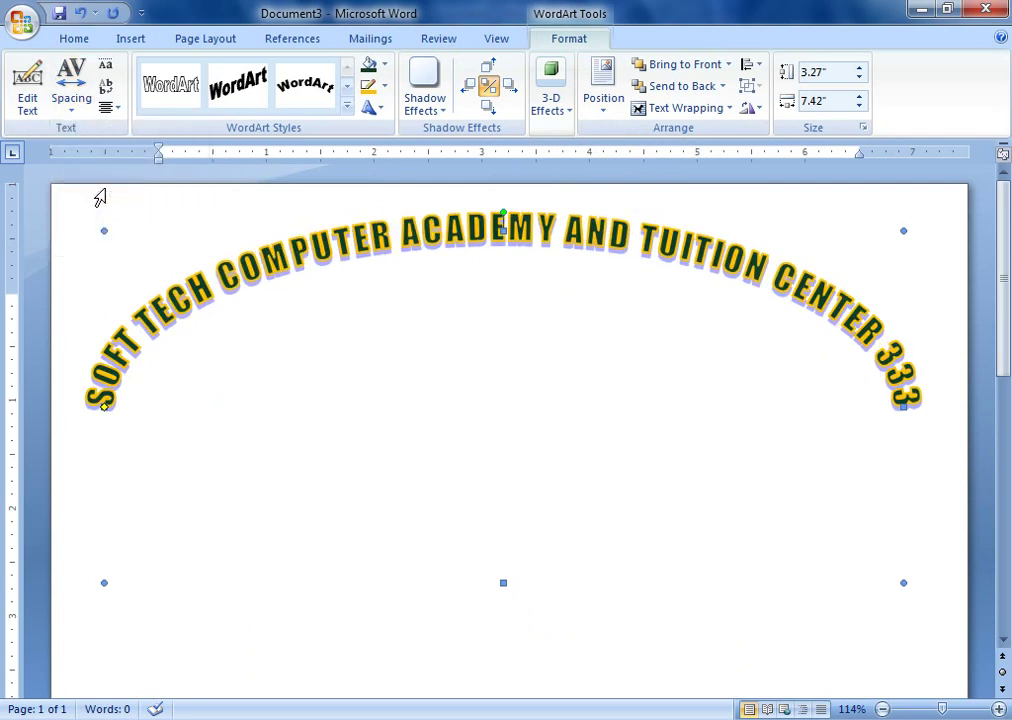
click(74, 110)
click(100, 177)
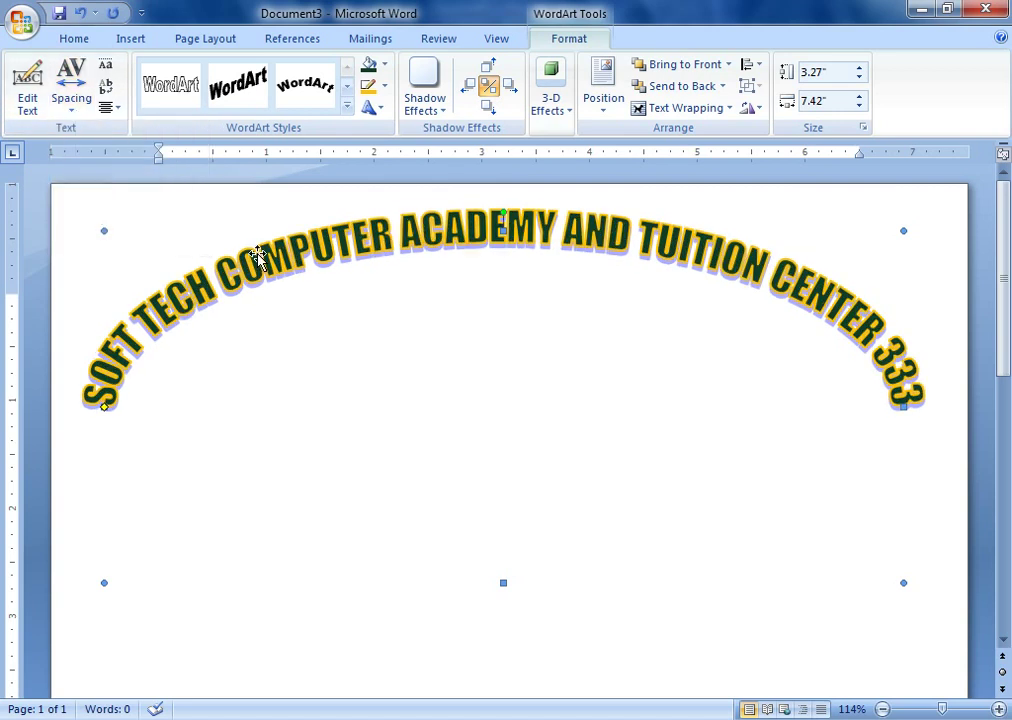
- Give the WordArt letters Even Height, try and revert Vertical Text, then deselect it
click(106, 68)
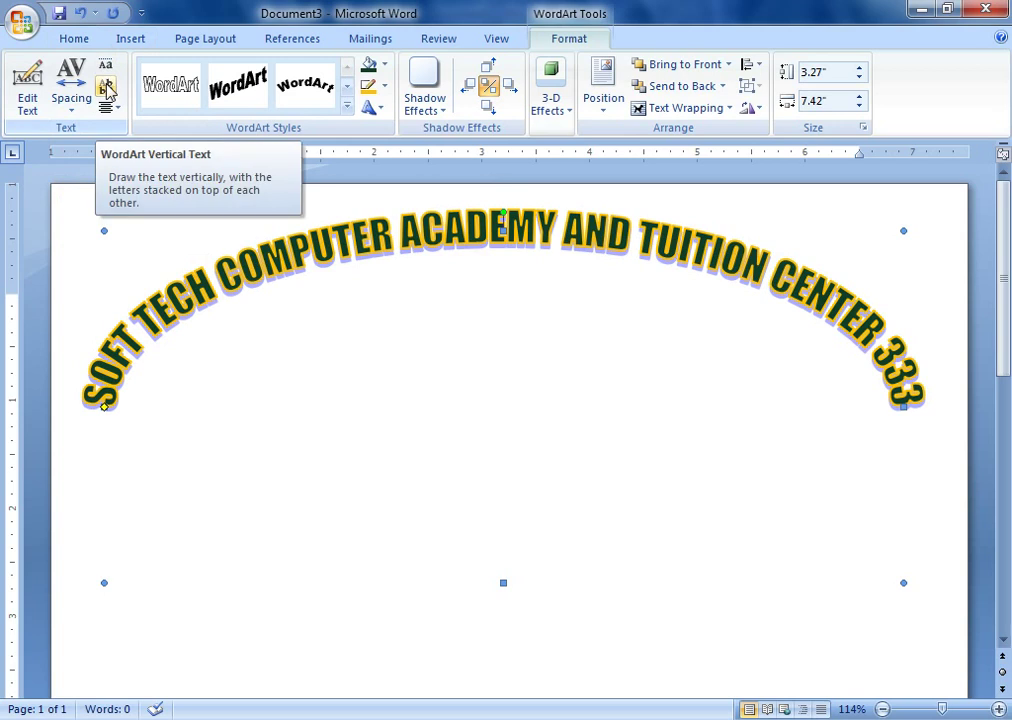
click(107, 90)
click(107, 90)
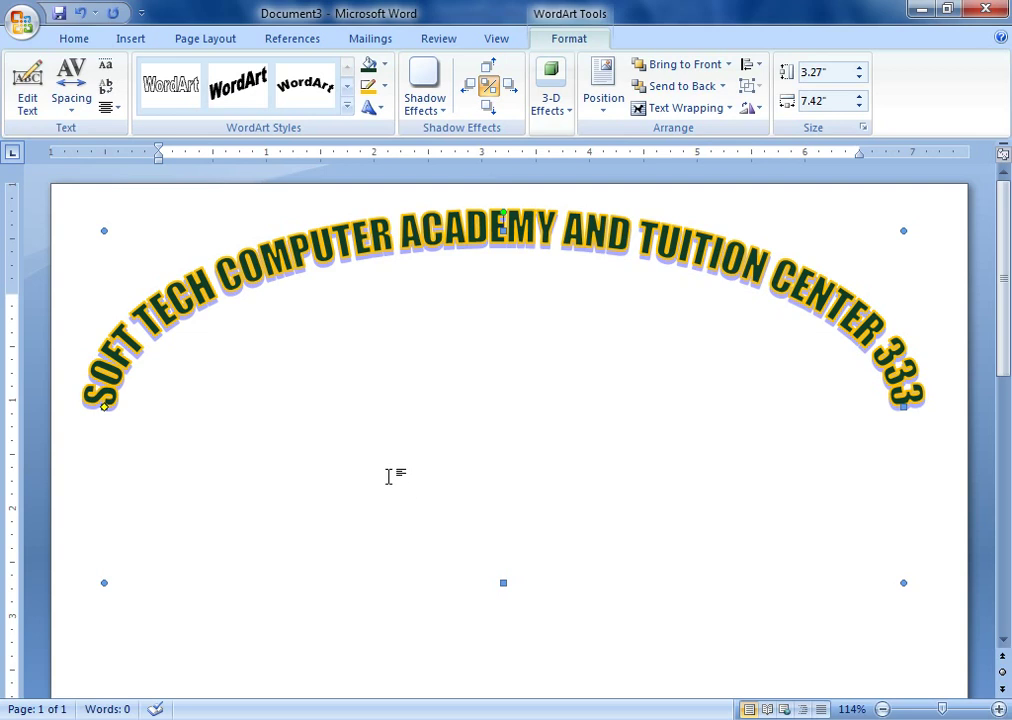
click(217, 242)
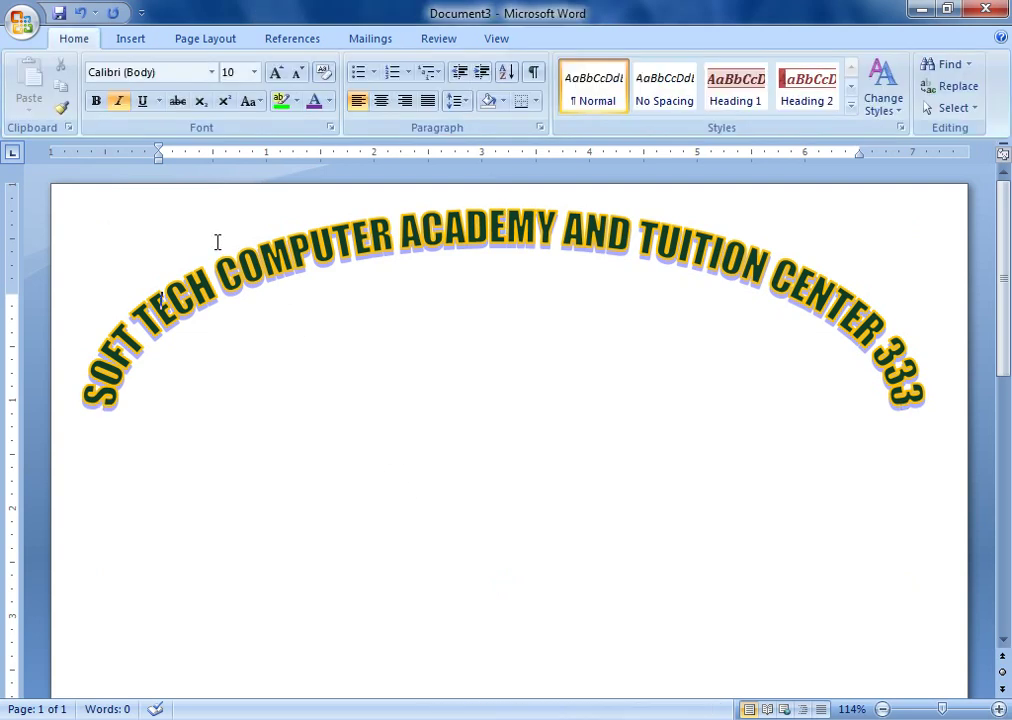
- Move the WordArt back to the page top and type SOFT TECH COMPUTER ACADEMY below it
key(Return)
key(Return)
key(Return)
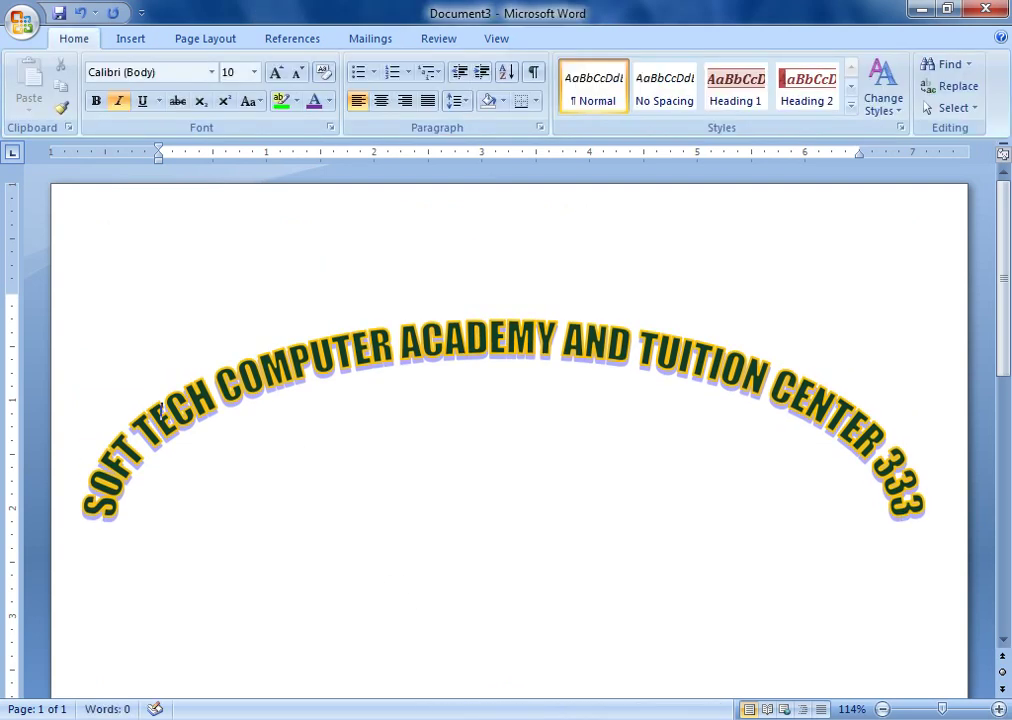
drag(476, 366, 476, 248)
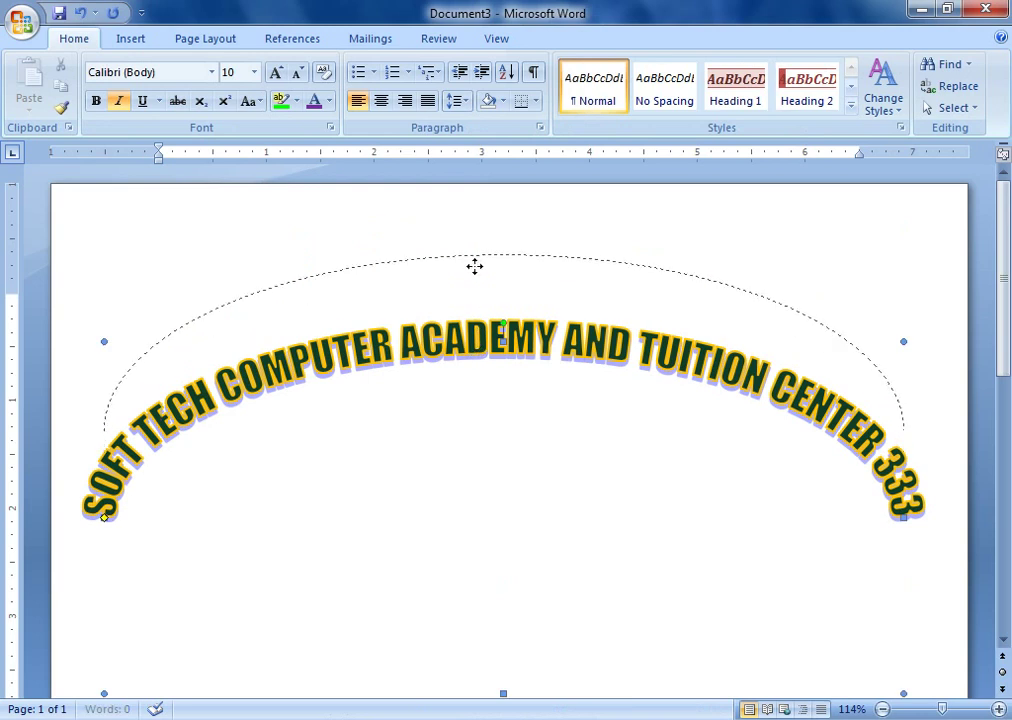
click(366, 377)
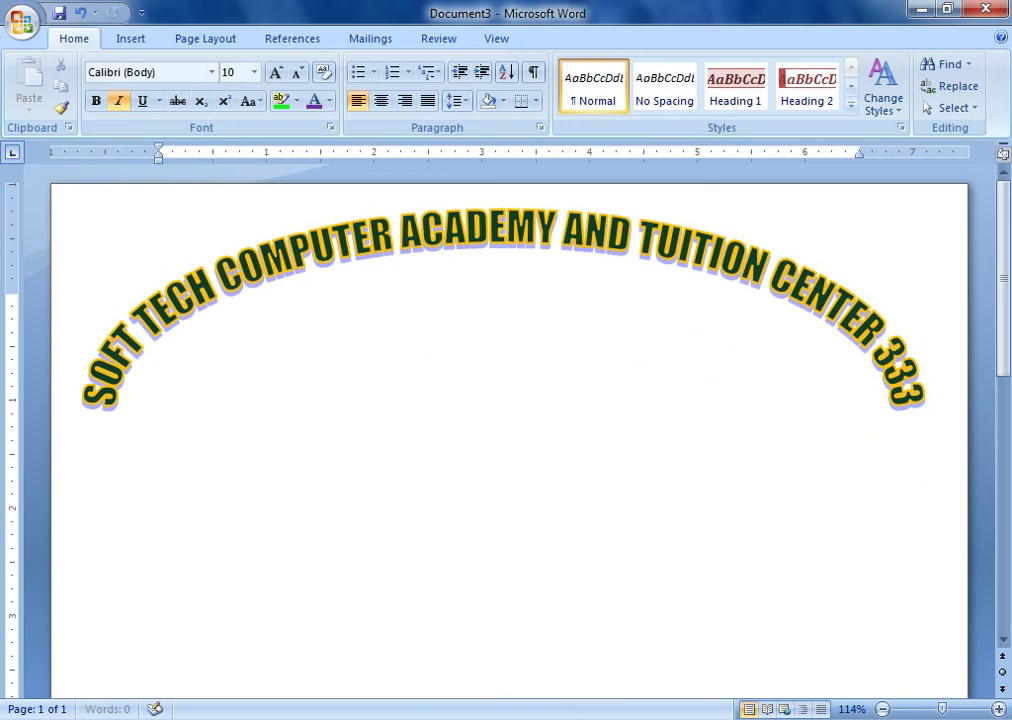
text(SOFT TECH COM)
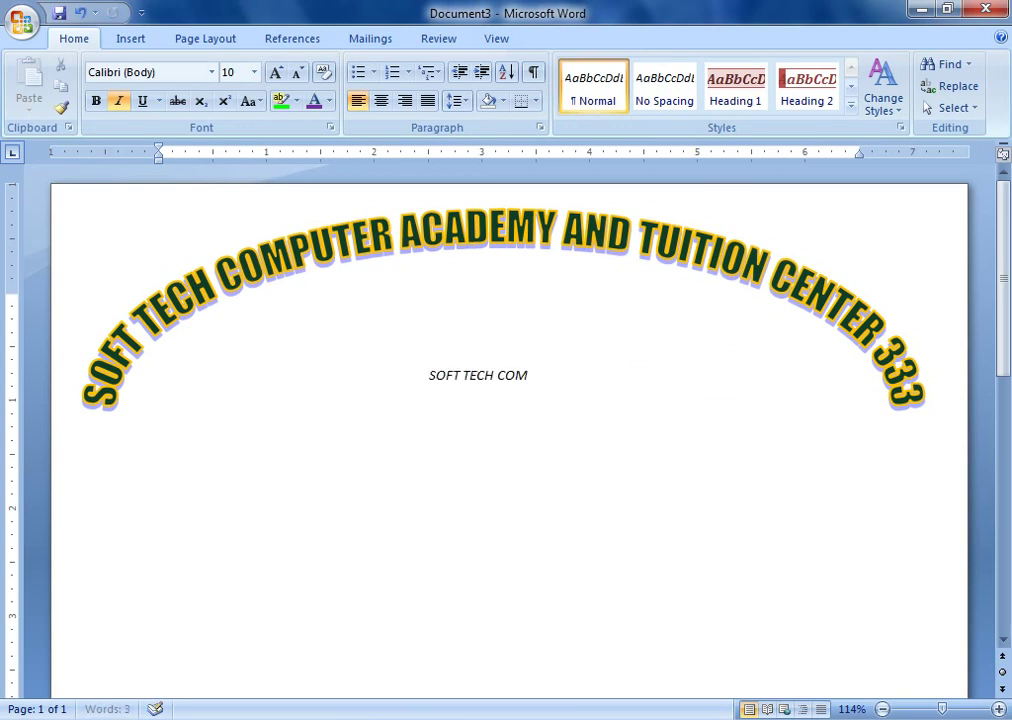
text(PUTER ACADEMY)
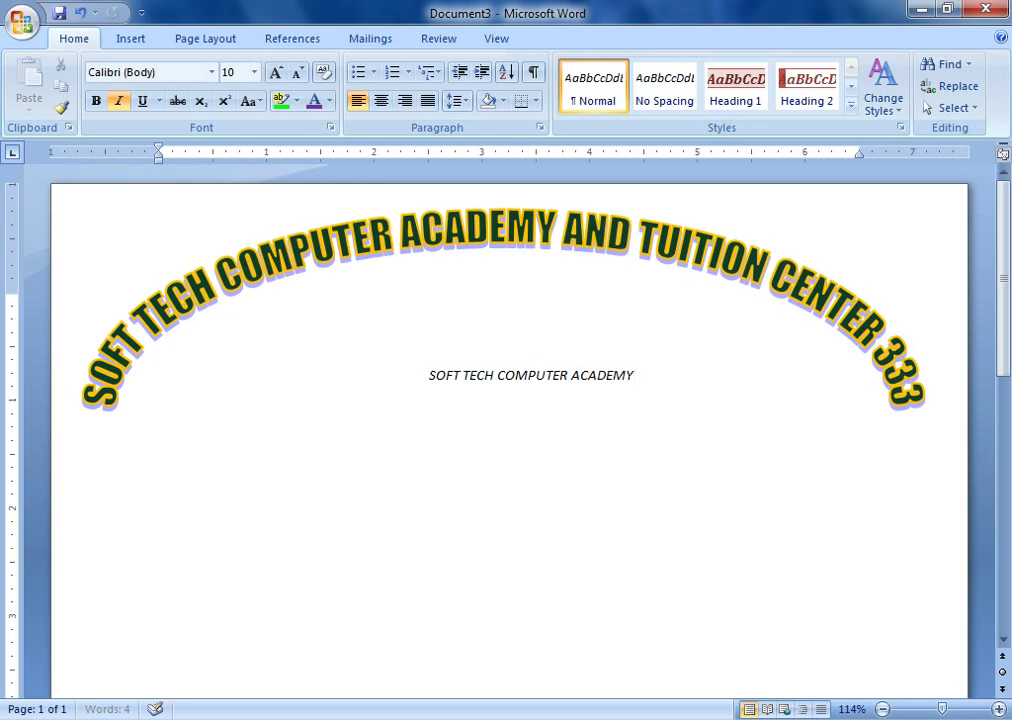
- Format the SOFT TECH COMPUTER ACADEMY line at size 11 and bold
drag(647, 395, 433, 393)
key(ctrl+bracketright)
key(ctrl+bracketright)
key(ctrl+bracketright)
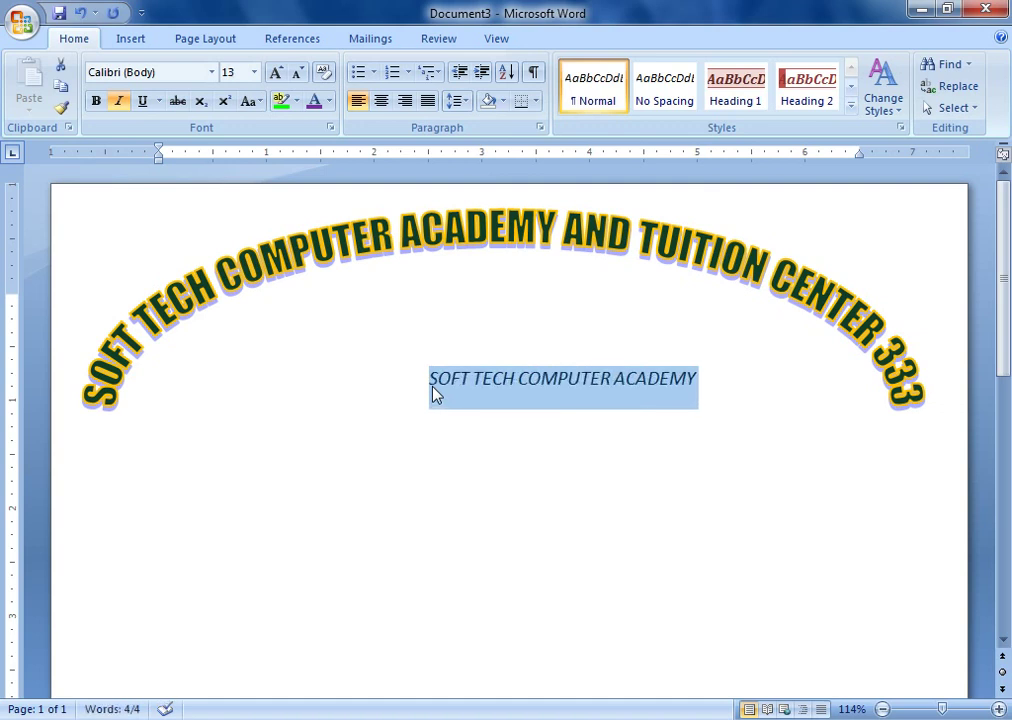
key(ctrl+bracketleft)
key(ctrl+bracketleft)
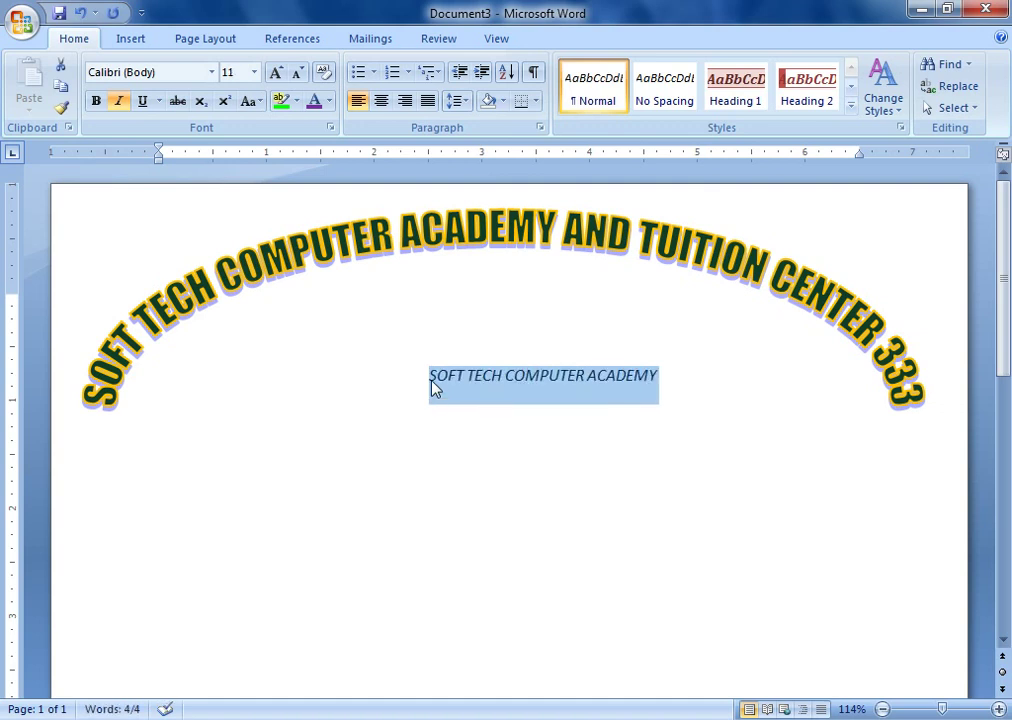
key(ctrl+b)
click(687, 410)
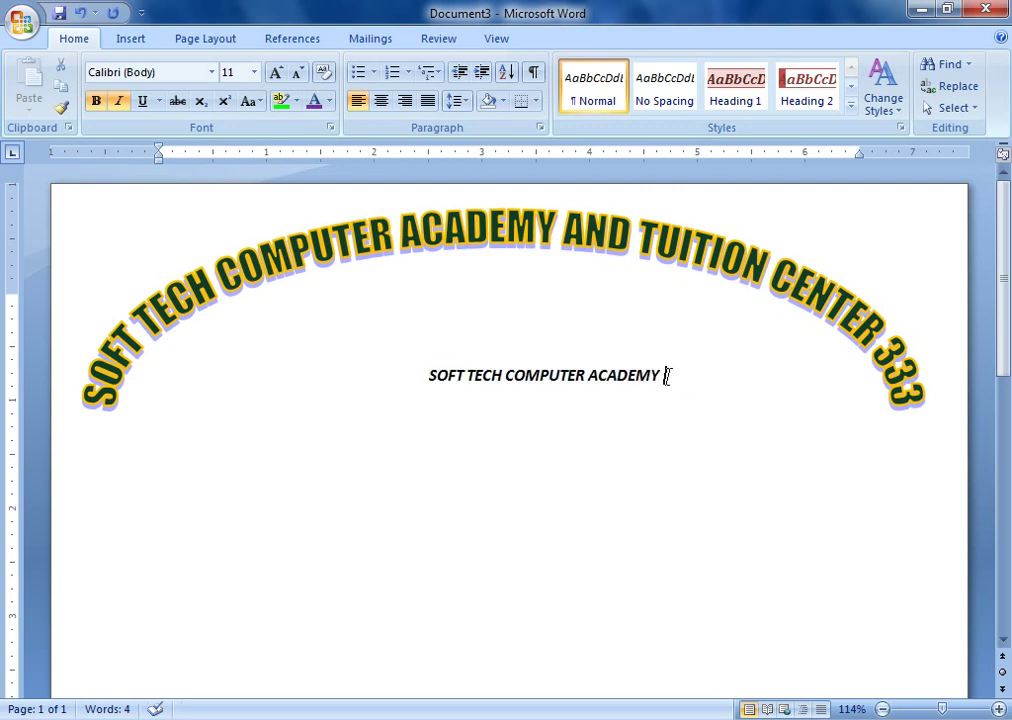
click(666, 435)
- Type the line SOFT TECH COMPUTER ACADEMY AND TUITION CENTER, correcting the typo in CENTER
click(130, 38)
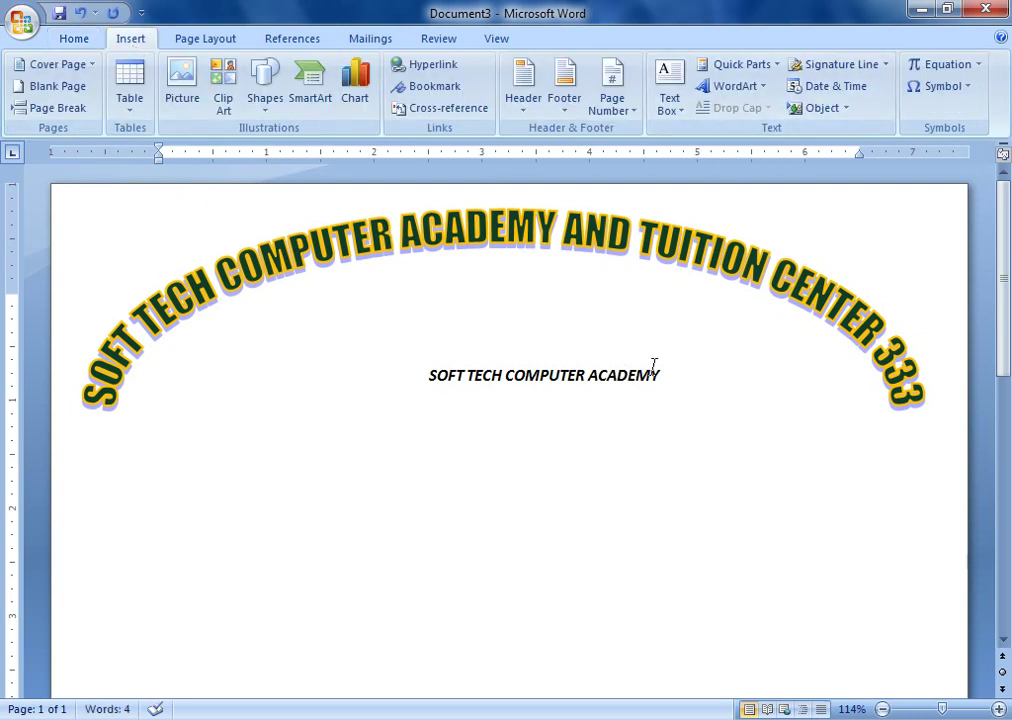
text(SOFT TECH COMPUTER ACA)
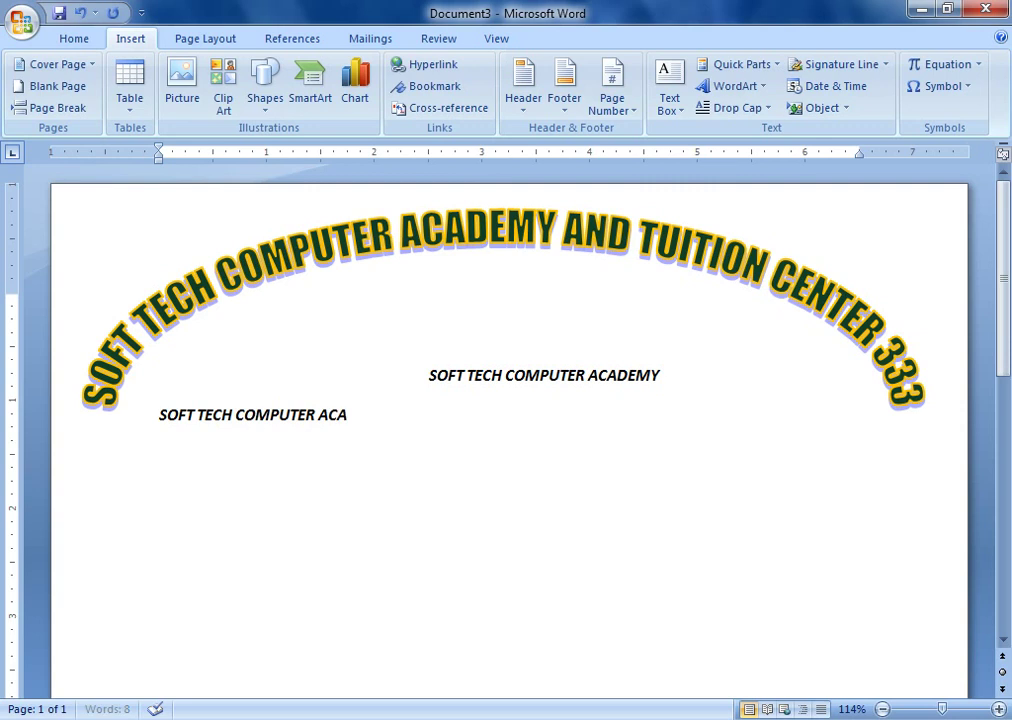
text(DEMY AND TUITION C)
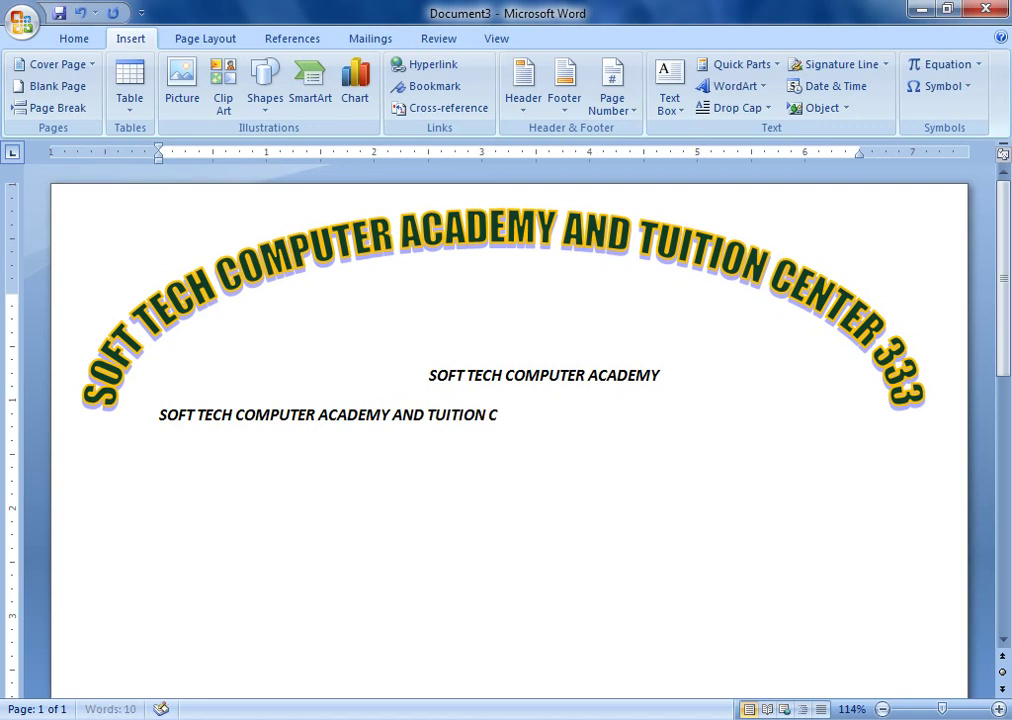
text(ENTER)
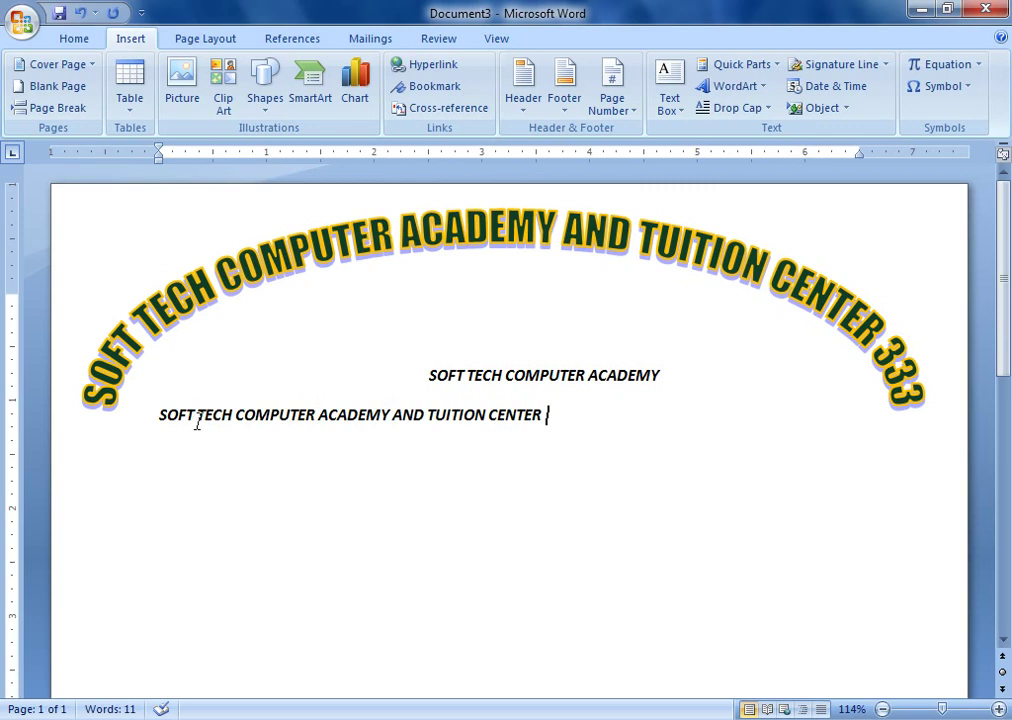
- Make SOFT a Dropped drop cap spanning 4 lines, then type filler text after CENTER
drag(197, 421, 160, 420)
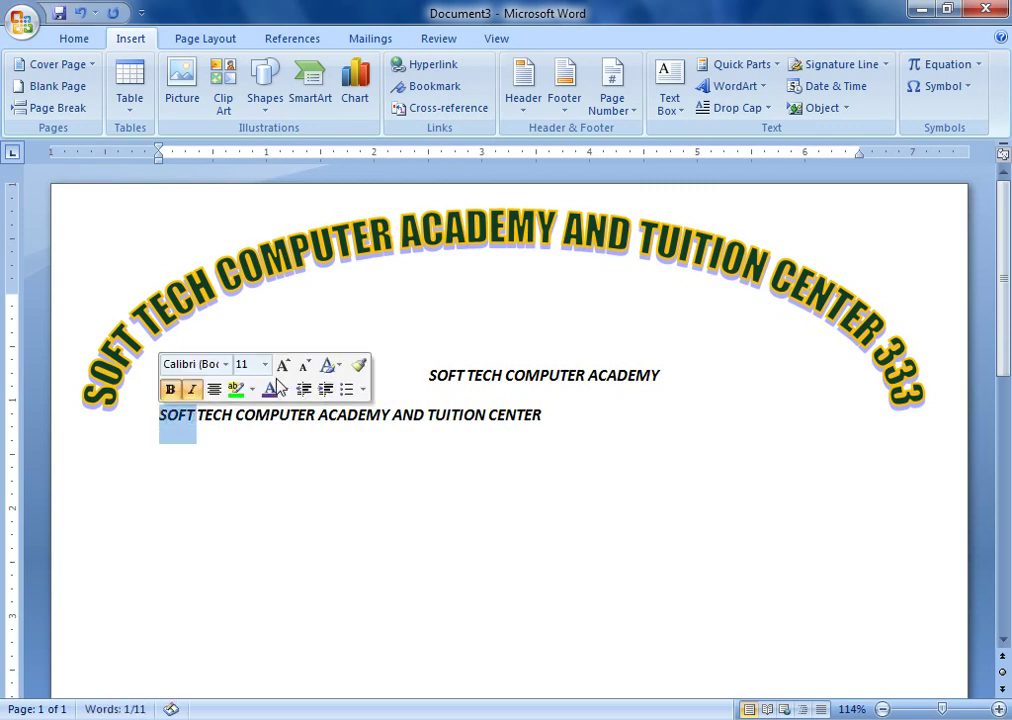
click(738, 107)
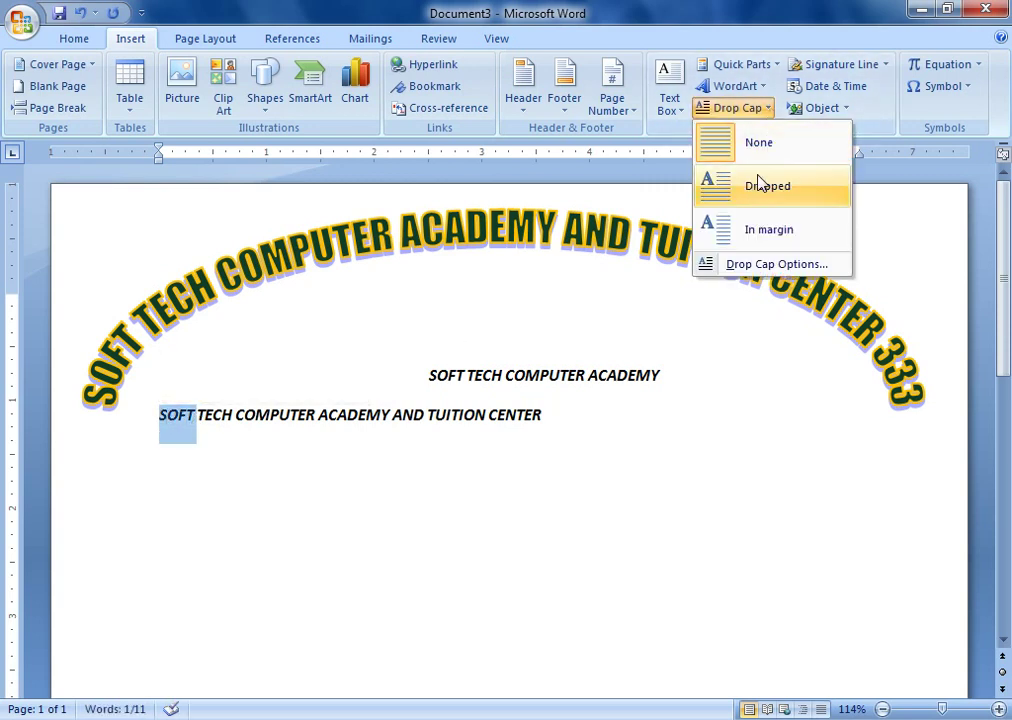
click(765, 264)
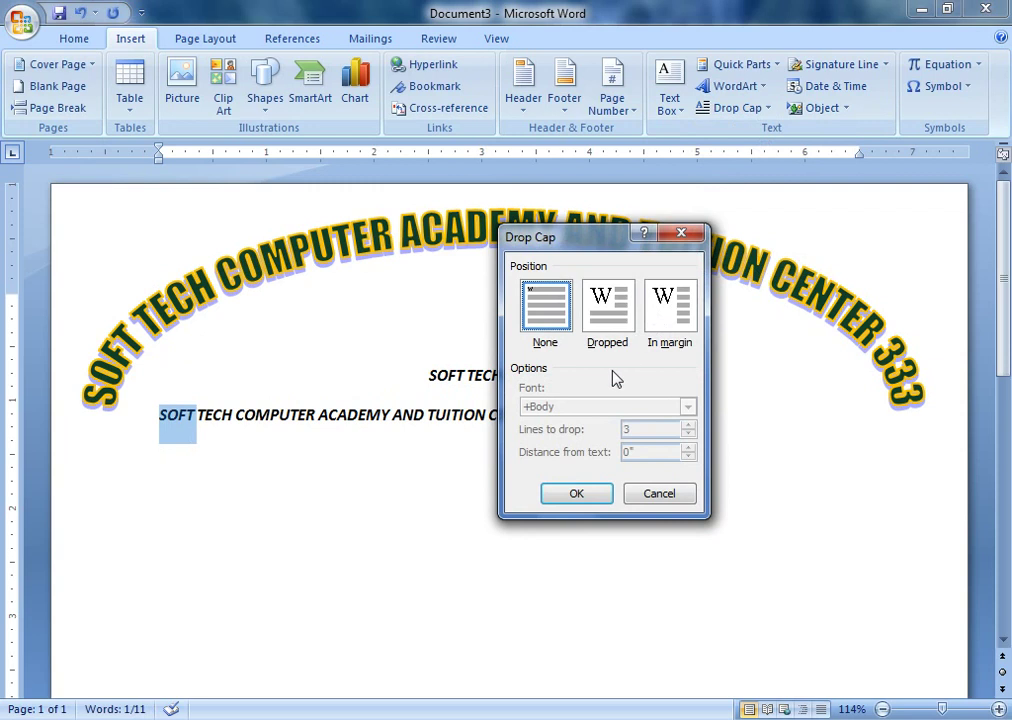
click(612, 299)
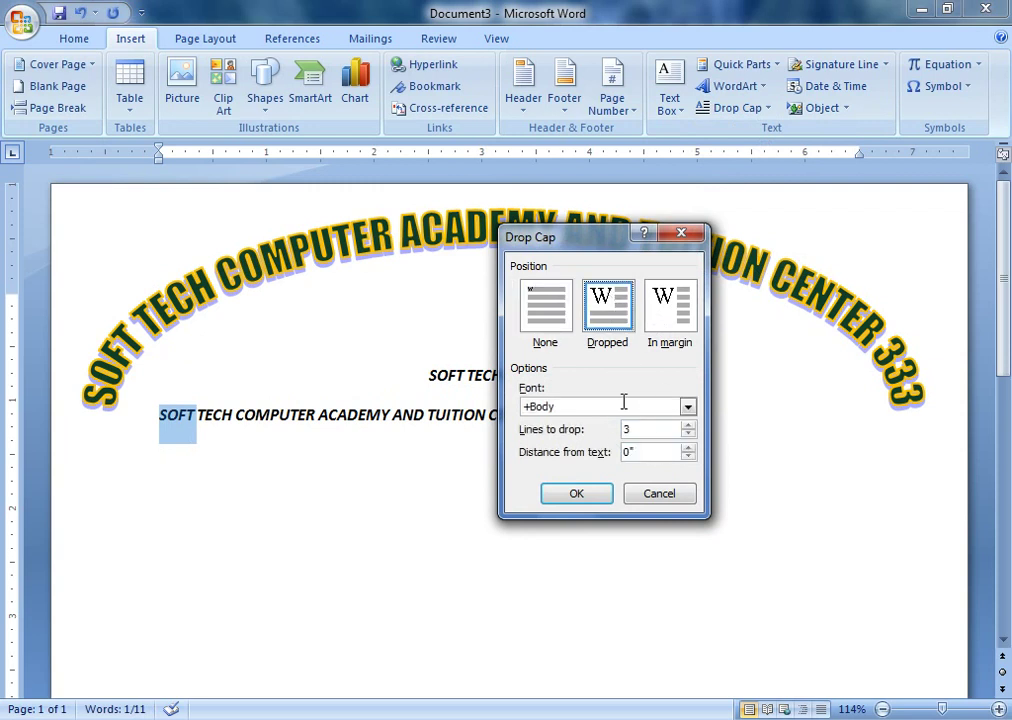
click(688, 425)
click(580, 500)
click(725, 445)
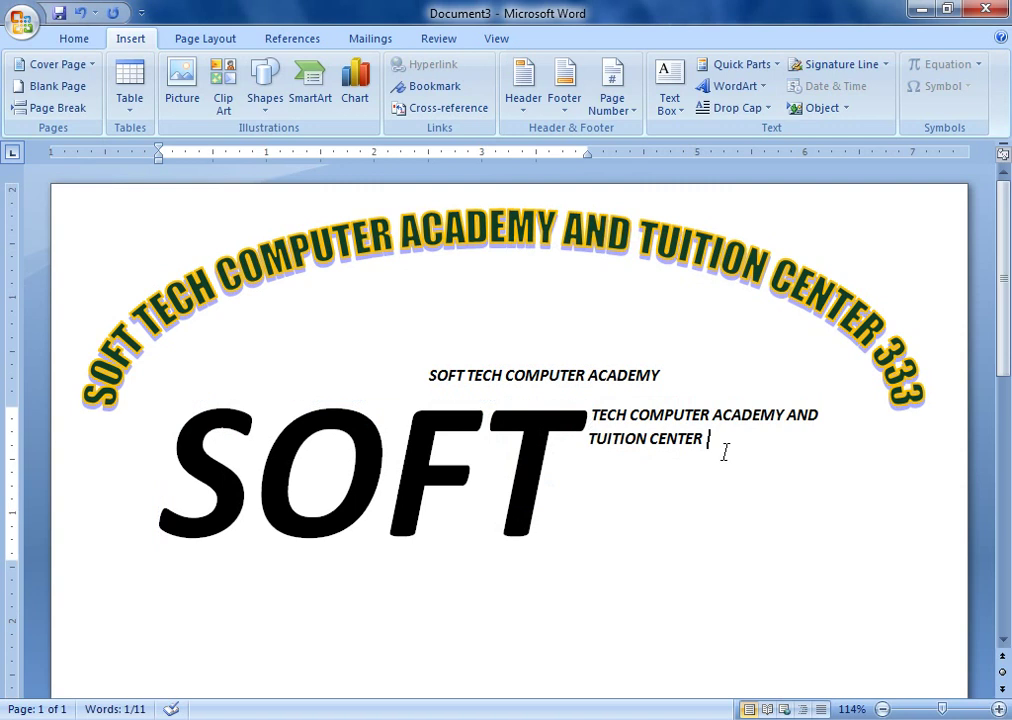
text(JFDKSJFKSJDF SJDF JSDF KSJFD)
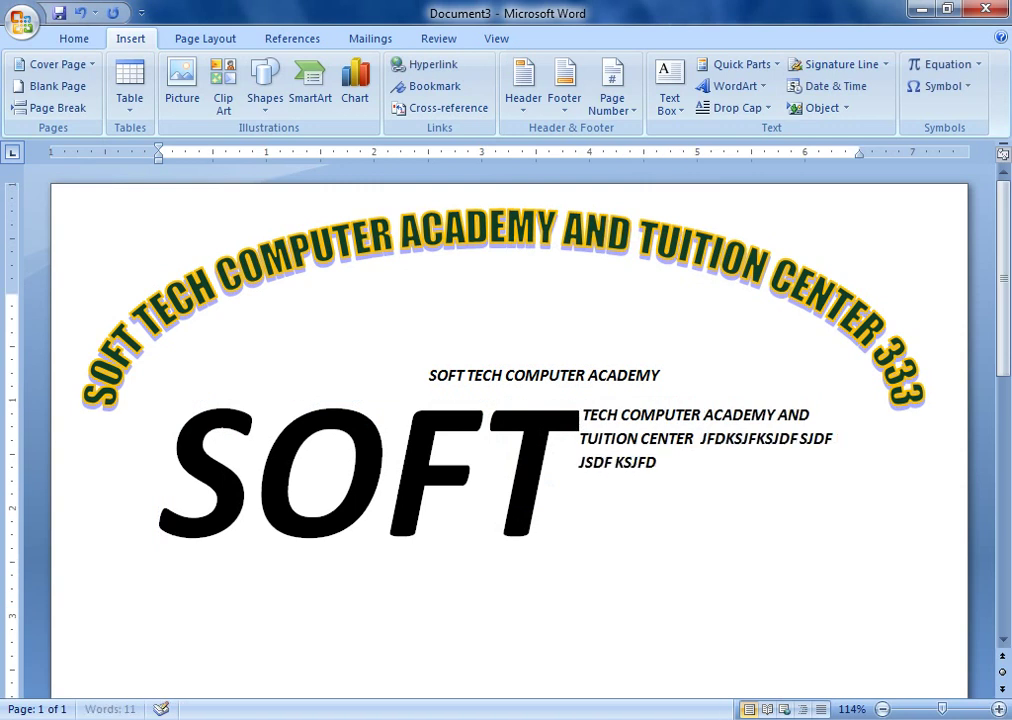
text(KDSJF DSFJLKDS)
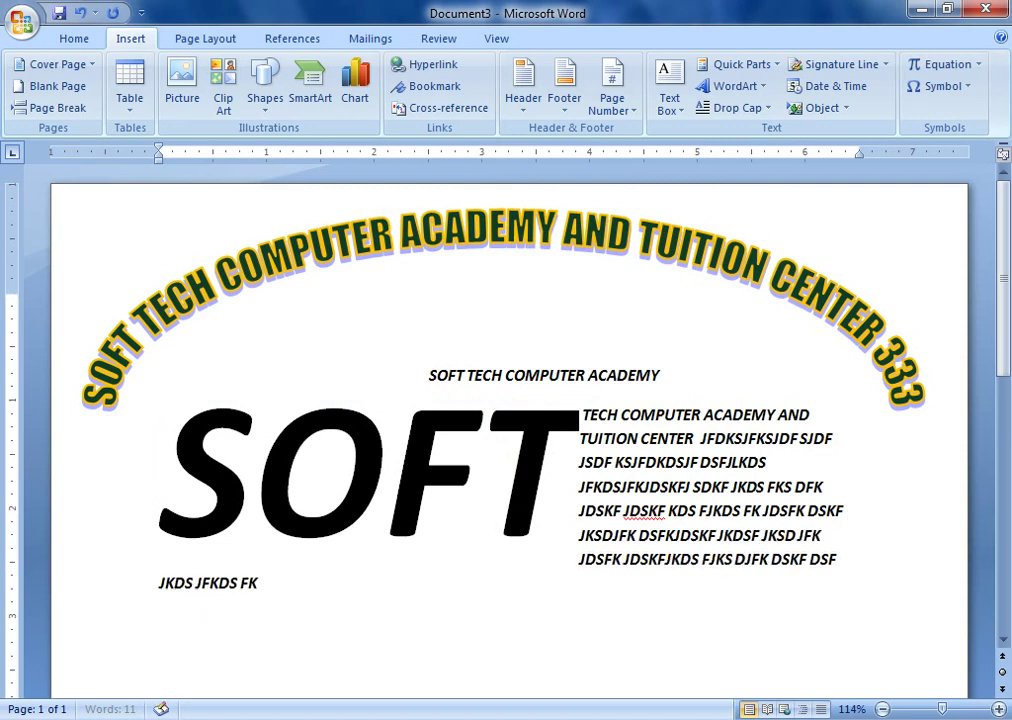
text( JFKDSJFKJDSKFJ SDKF JKDS FKS DFK JDSKF JDSKF KDS FJKDS FK JDSFK DSKF JKSDJFK DSFKJDSKF JKDSF JKSD JFK JDSFK JDSKFJKDS FJKS DJFK DSKF DSF JKDS JFKDS FKJDSFK JDSKF JKDS FJK DSJFK DSFKJDSF KJDSKF SDKF)
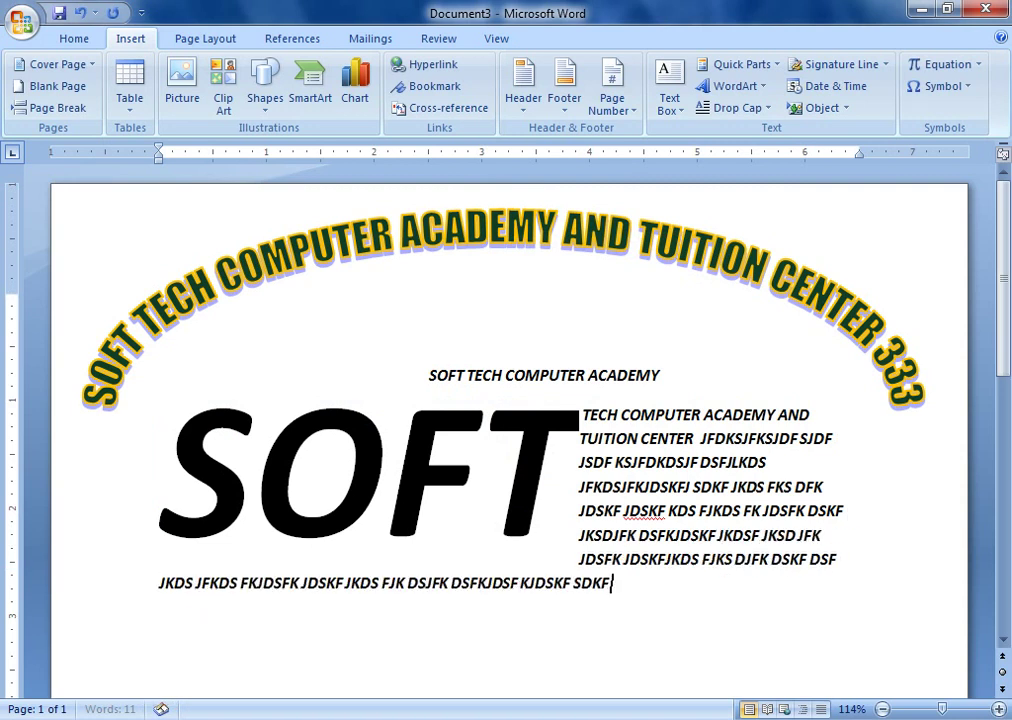
text(KDS FKDS FJK DSFK DSKF DSKL JKDS JFK DSK DS)
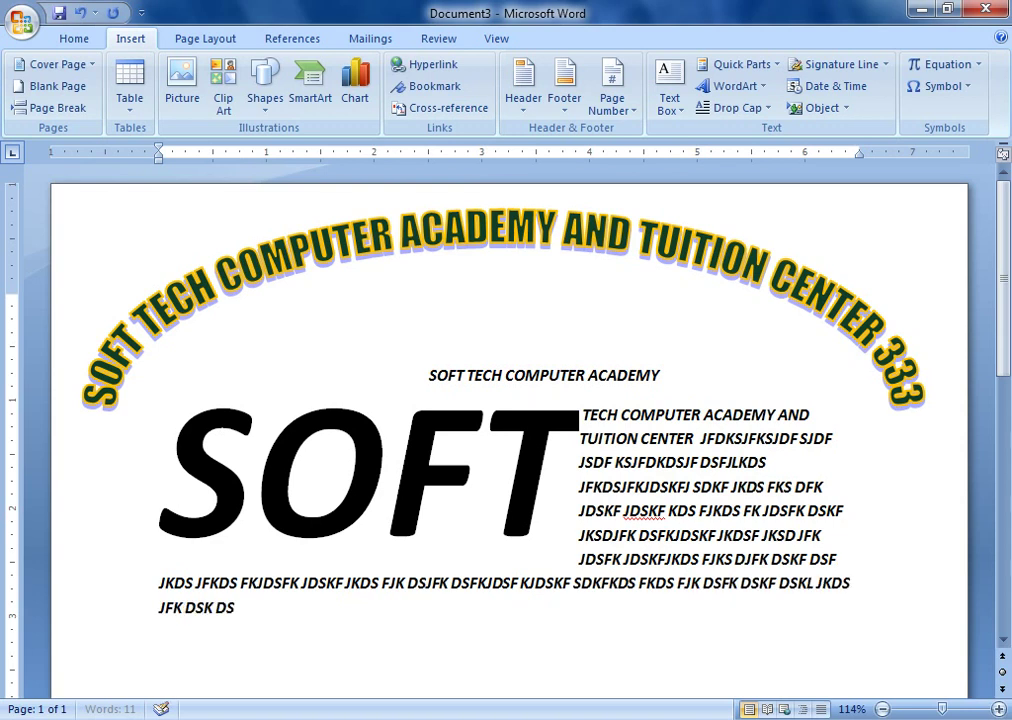
- Select the SOFT drop-cap frame
click(492, 471)
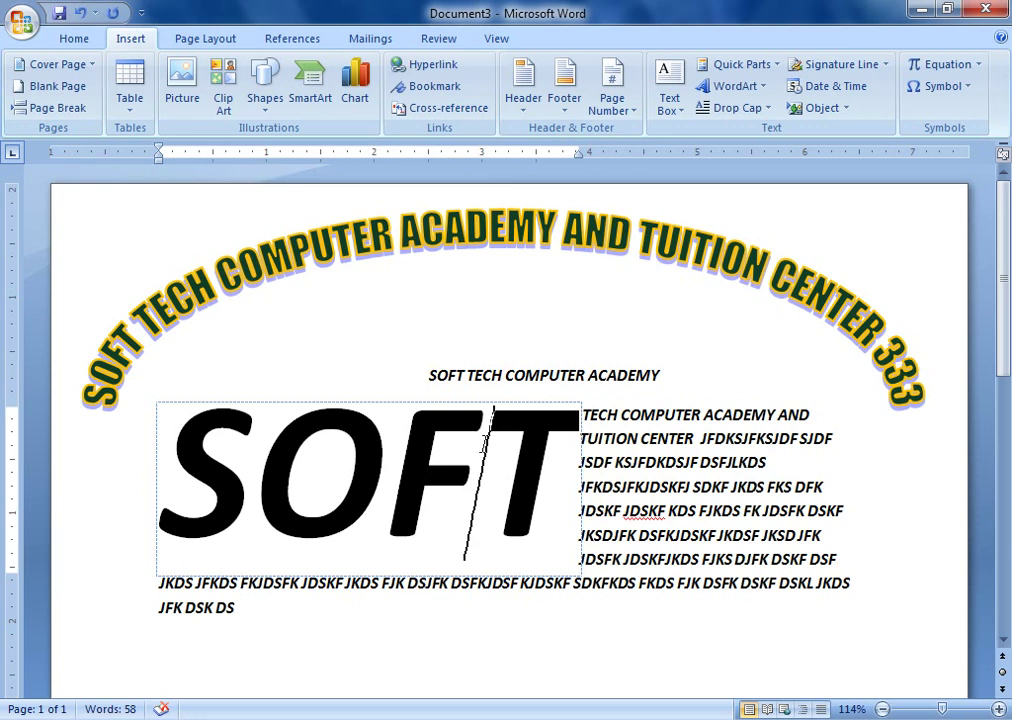
- Pick a different font for the SOFT drop cap in Drop Cap Options, shrinking it beside the text
click(768, 108)
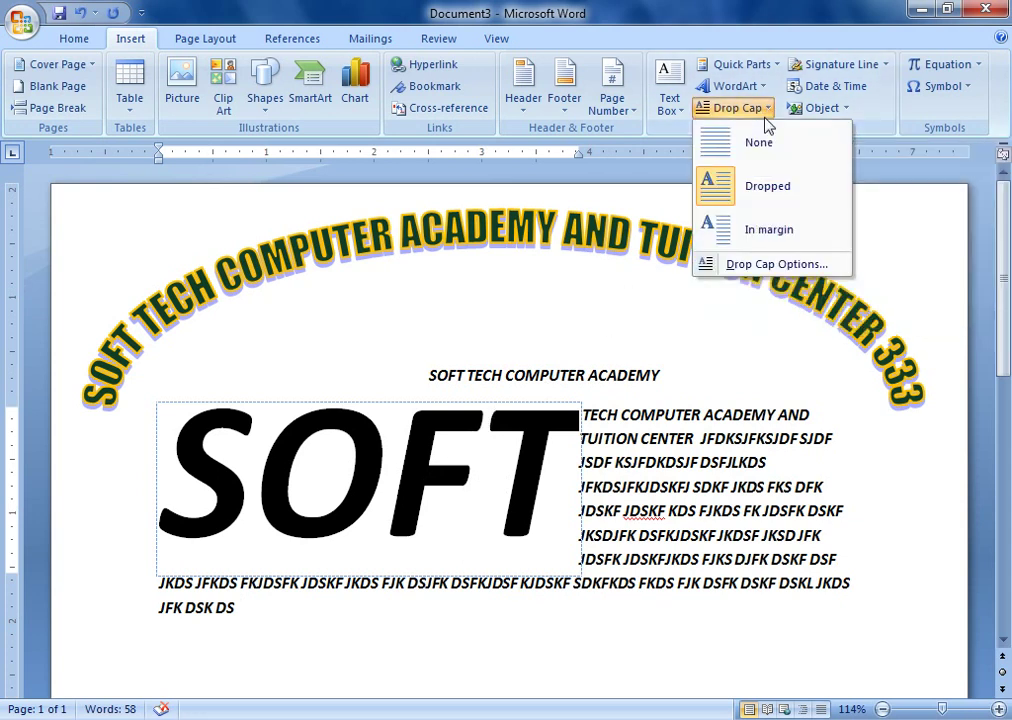
click(760, 266)
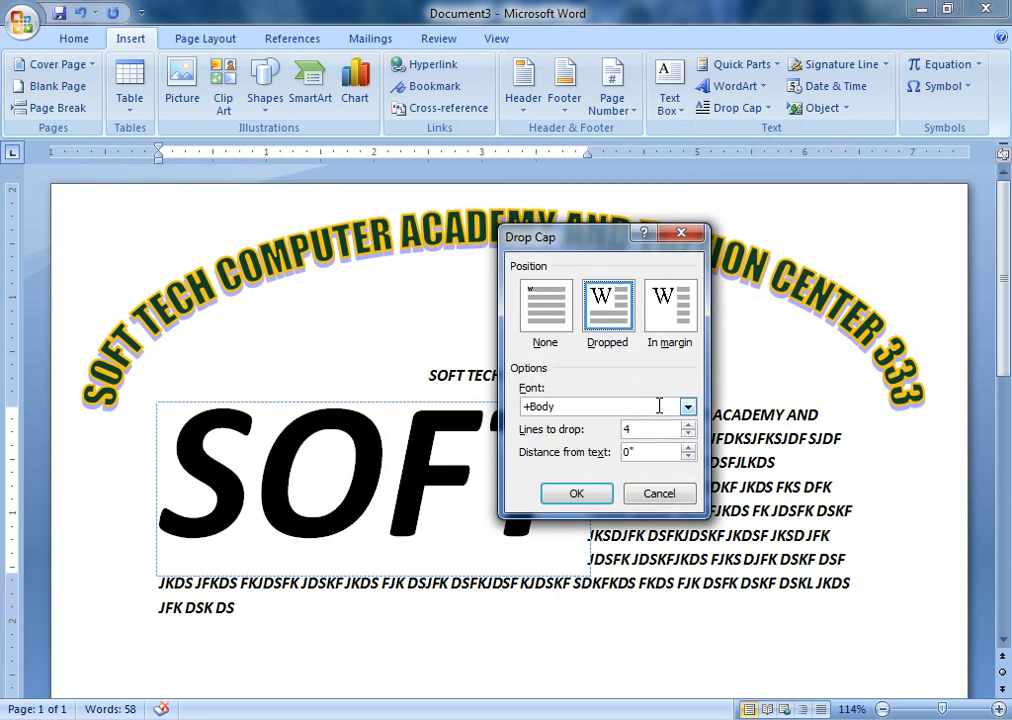
click(687, 408)
click(581, 467)
click(588, 496)
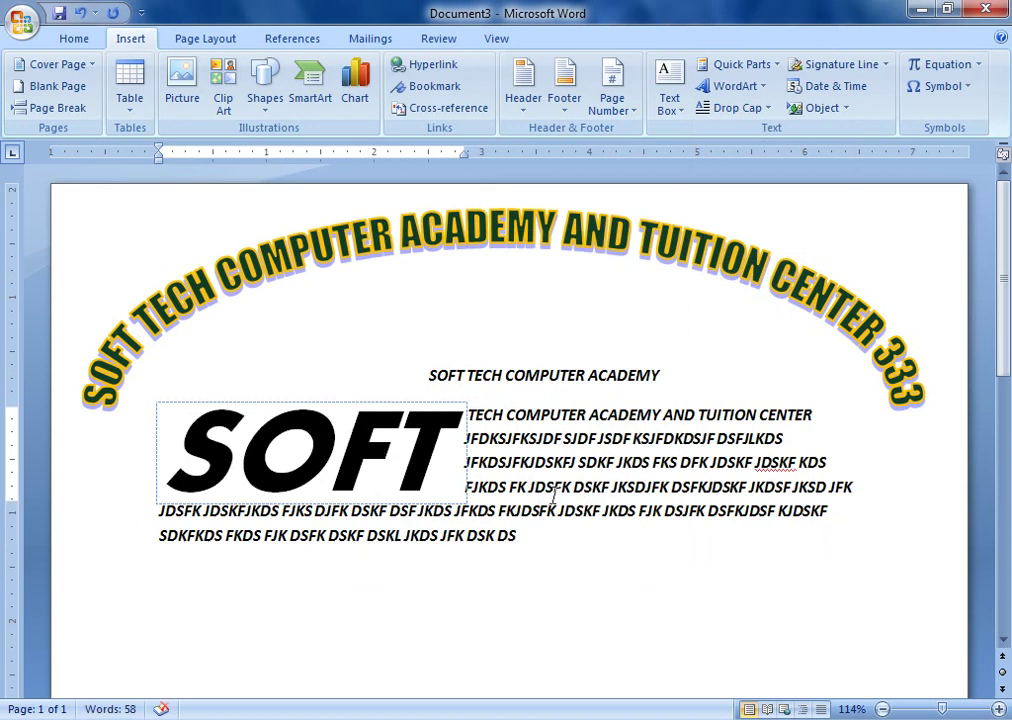
click(515, 414)
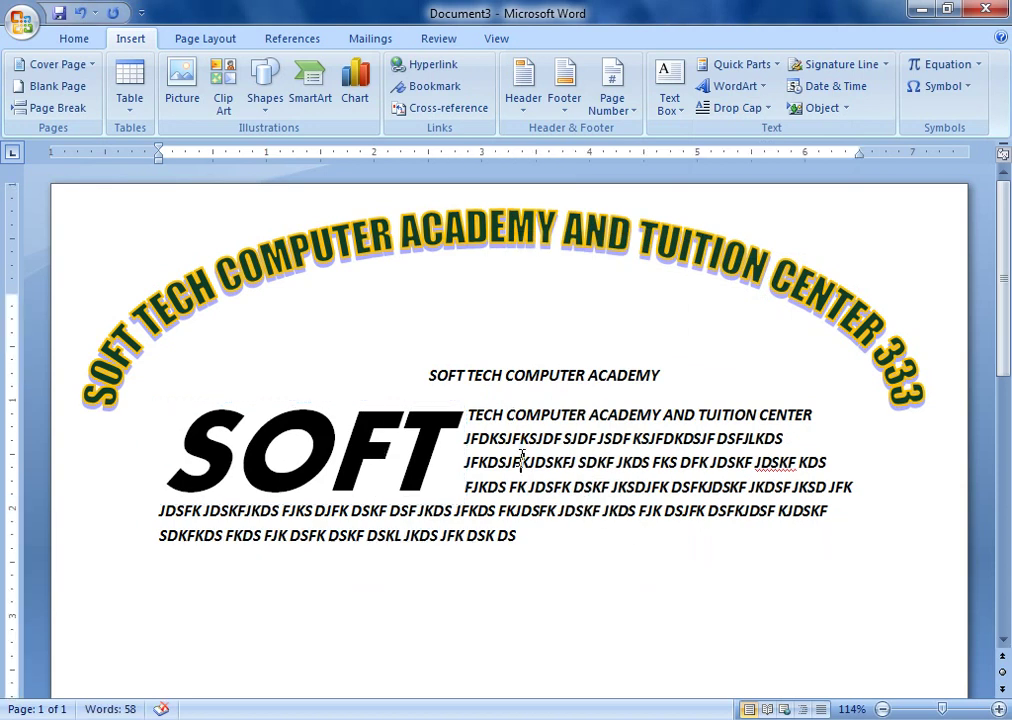
- Raise the SOFT drop cap's Distance from text in two rounds, working toward 0.6 inches
click(765, 108)
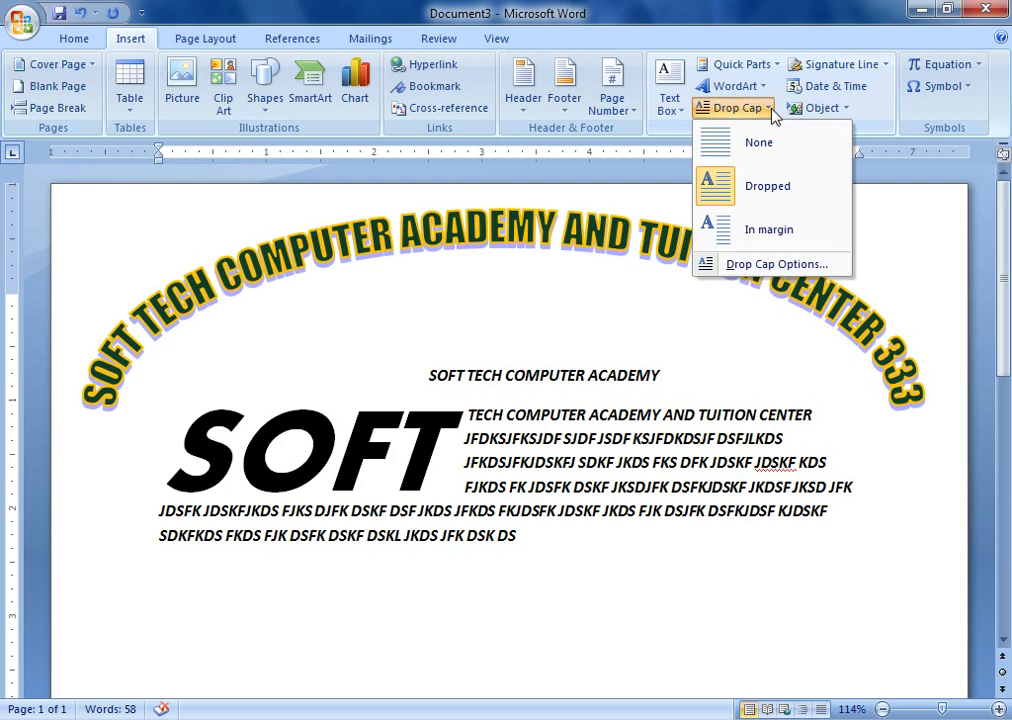
click(772, 266)
drag(561, 254, 657, 248)
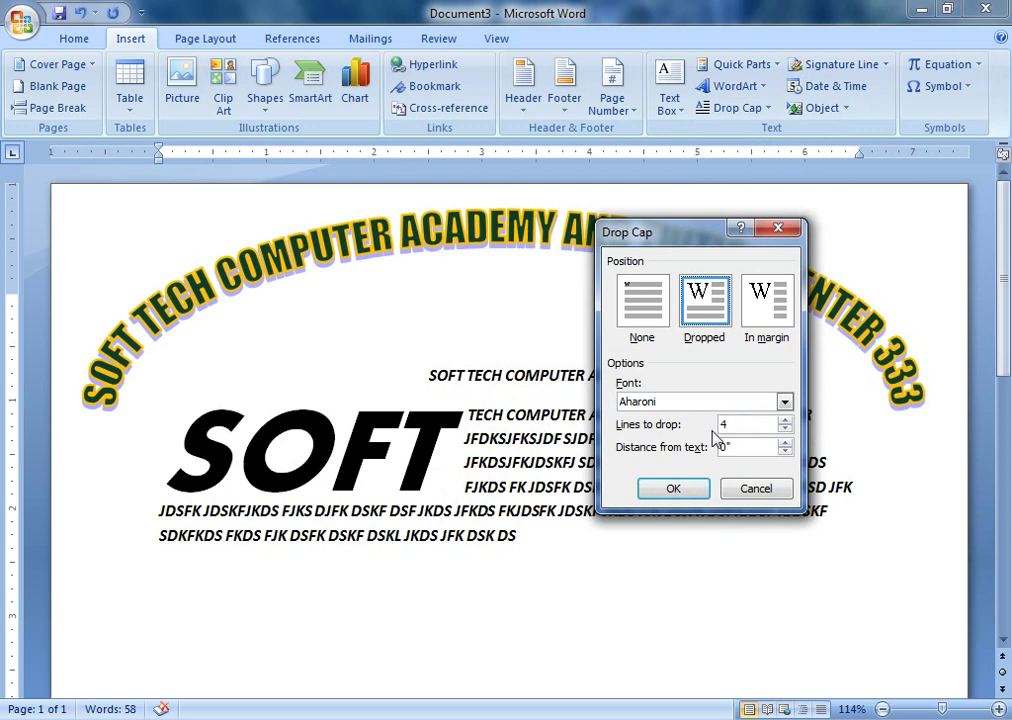
click(786, 443)
click(786, 443)
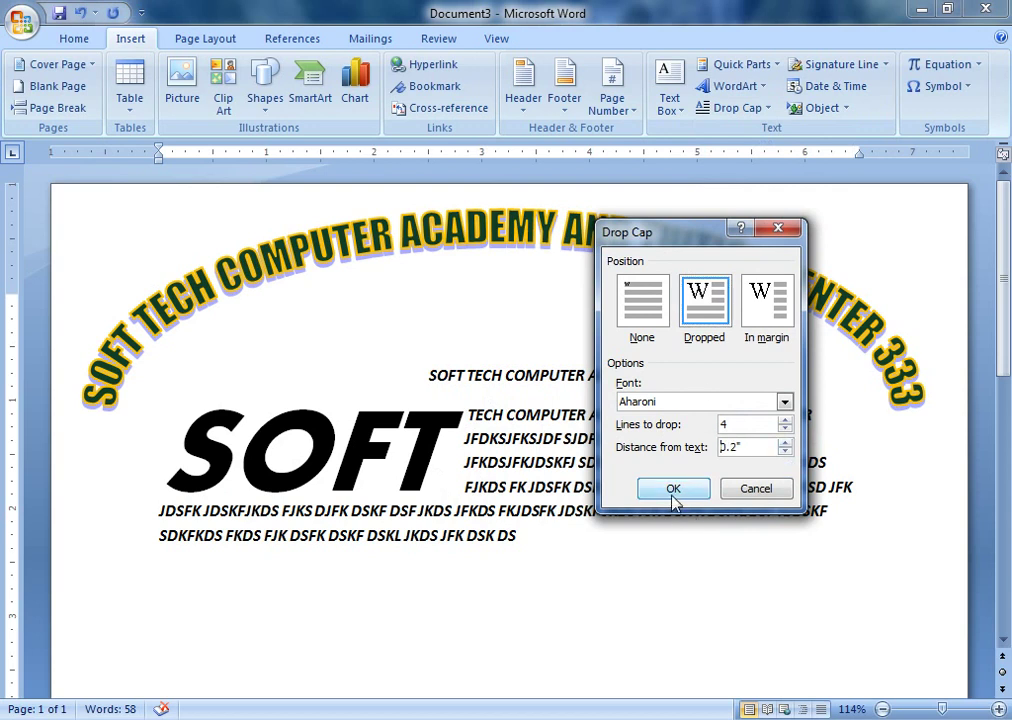
click(673, 495)
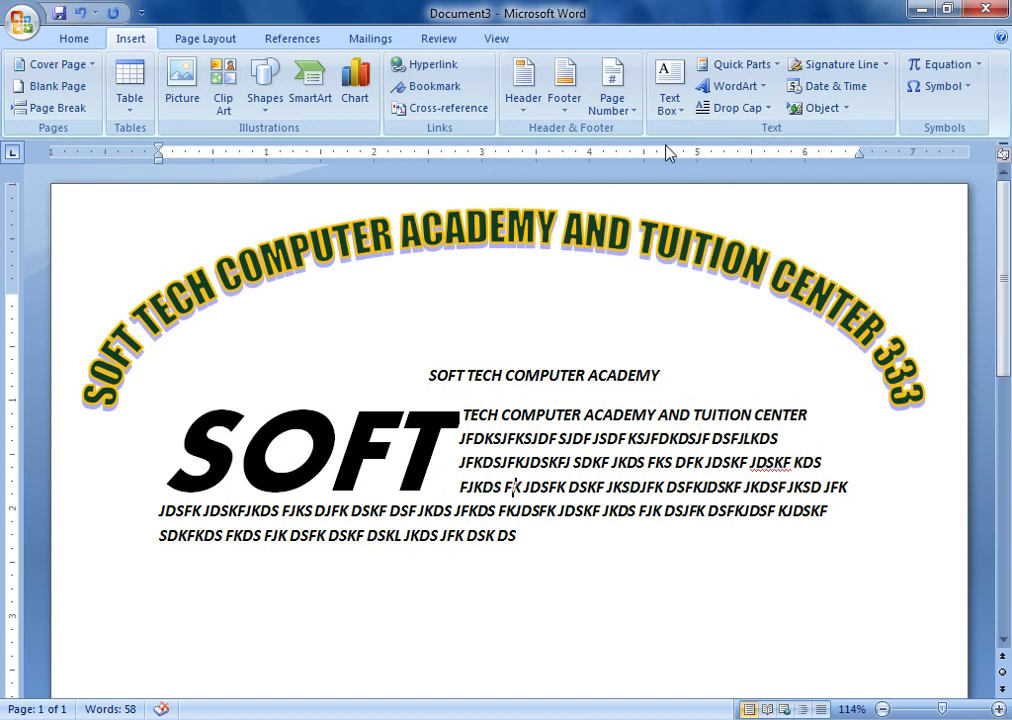
click(766, 110)
click(785, 268)
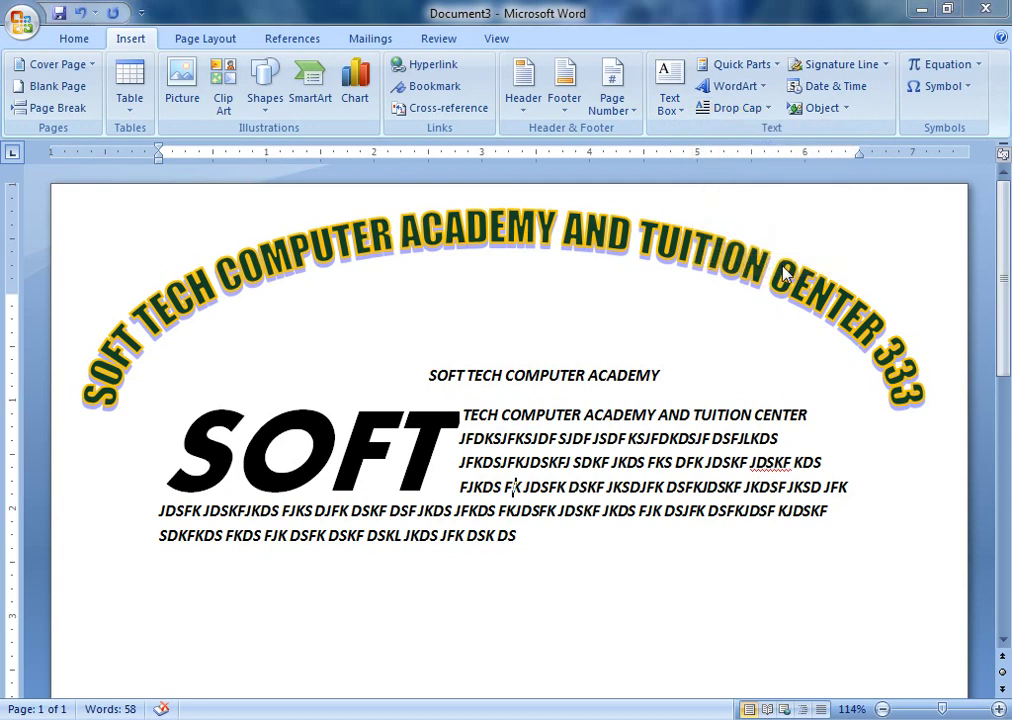
click(785, 443)
click(785, 443)
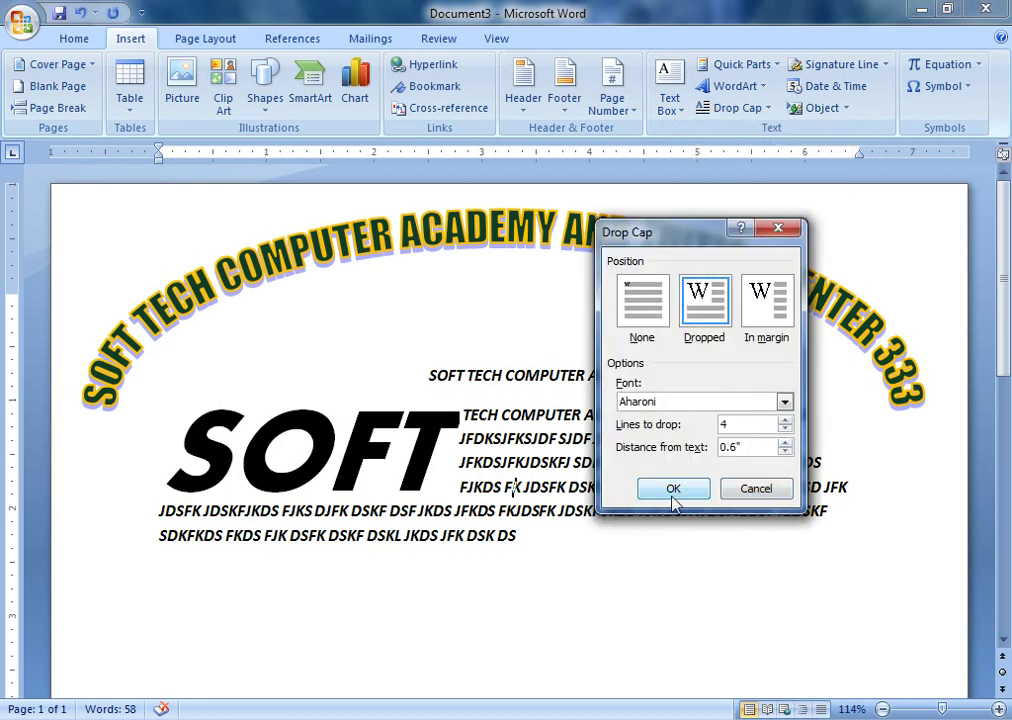
click(673, 490)
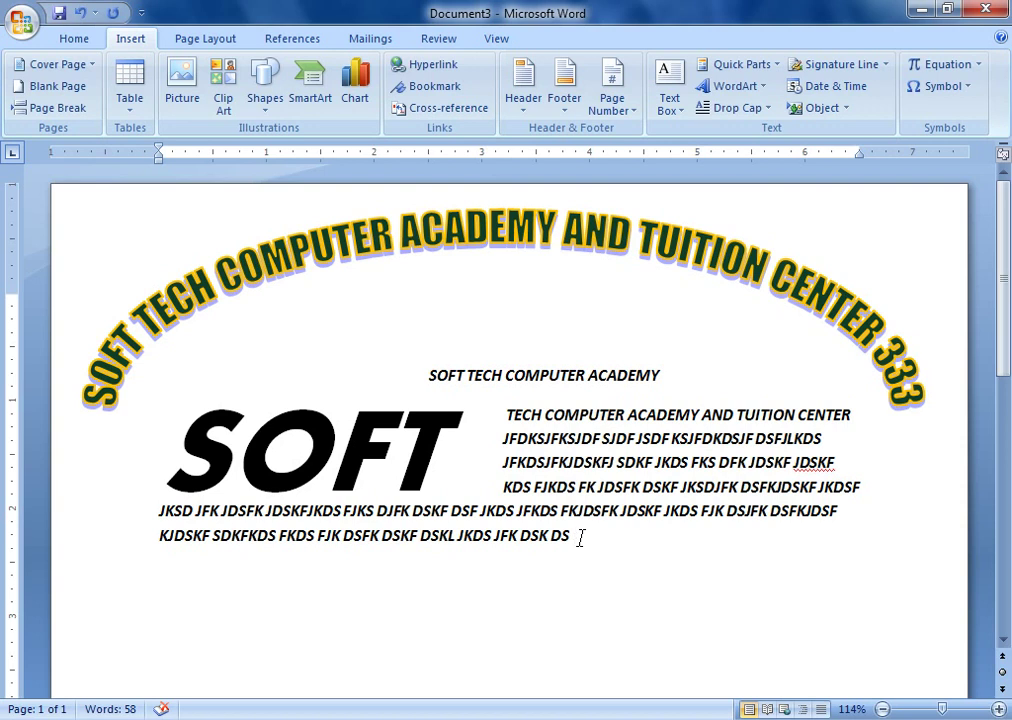
- Narrow the arched WordArt title by dragging its right edge inward
click(676, 232)
drag(903, 405, 870, 410)
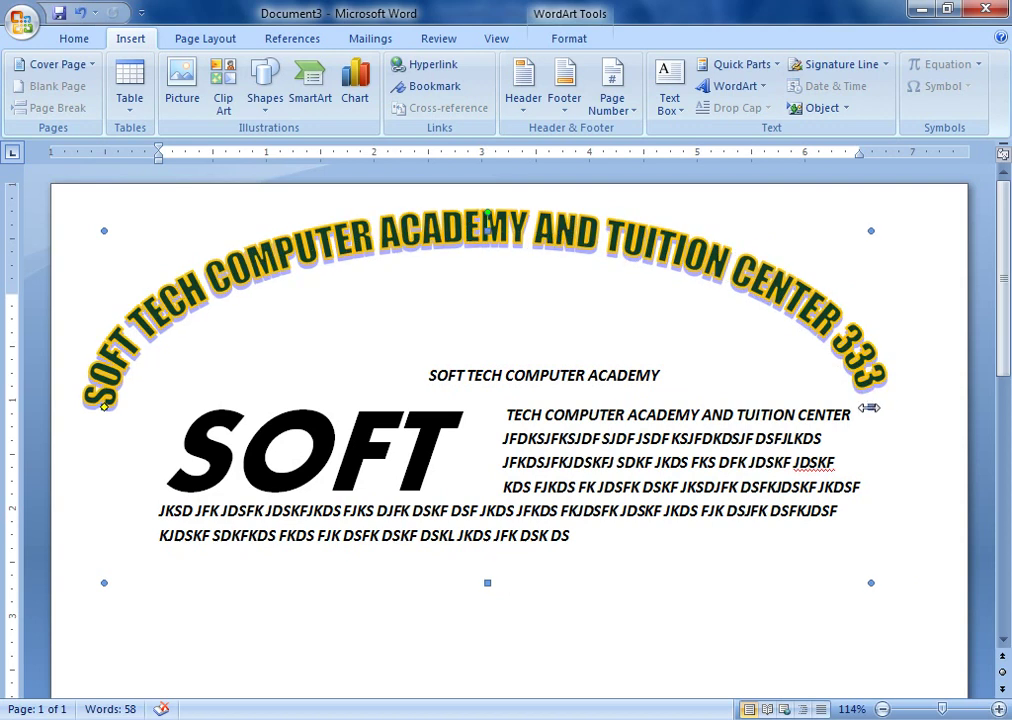
click(867, 408)
click(870, 400)
drag(870, 405, 862, 410)
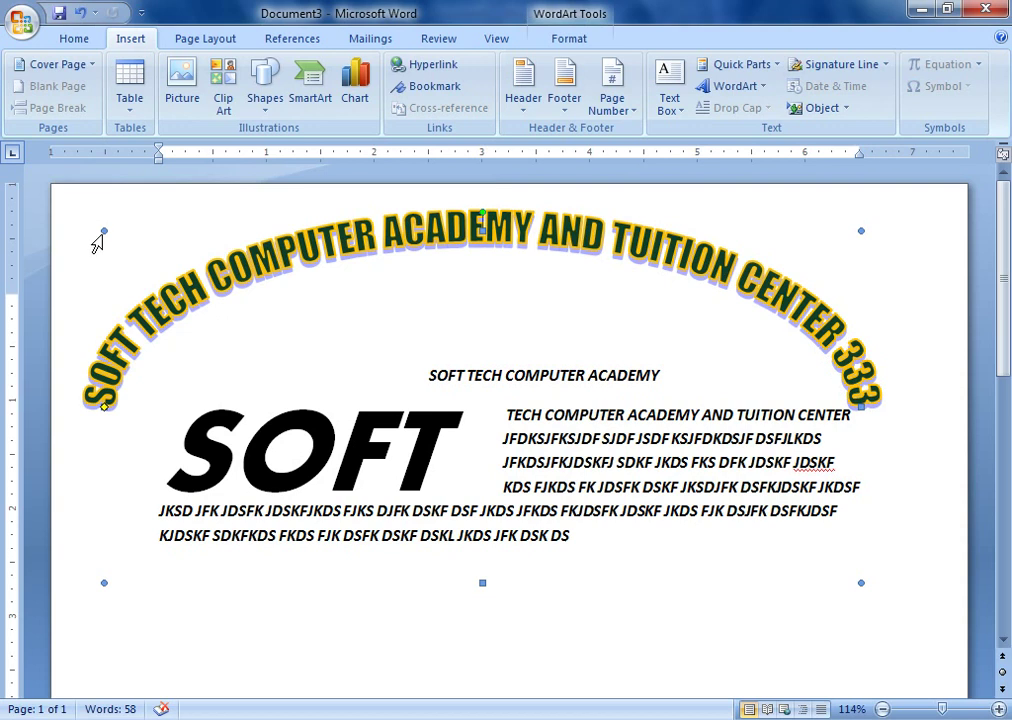
- Shrink the WordArt from its top-left corner and nudge it slightly up and left
drag(103, 232, 126, 241)
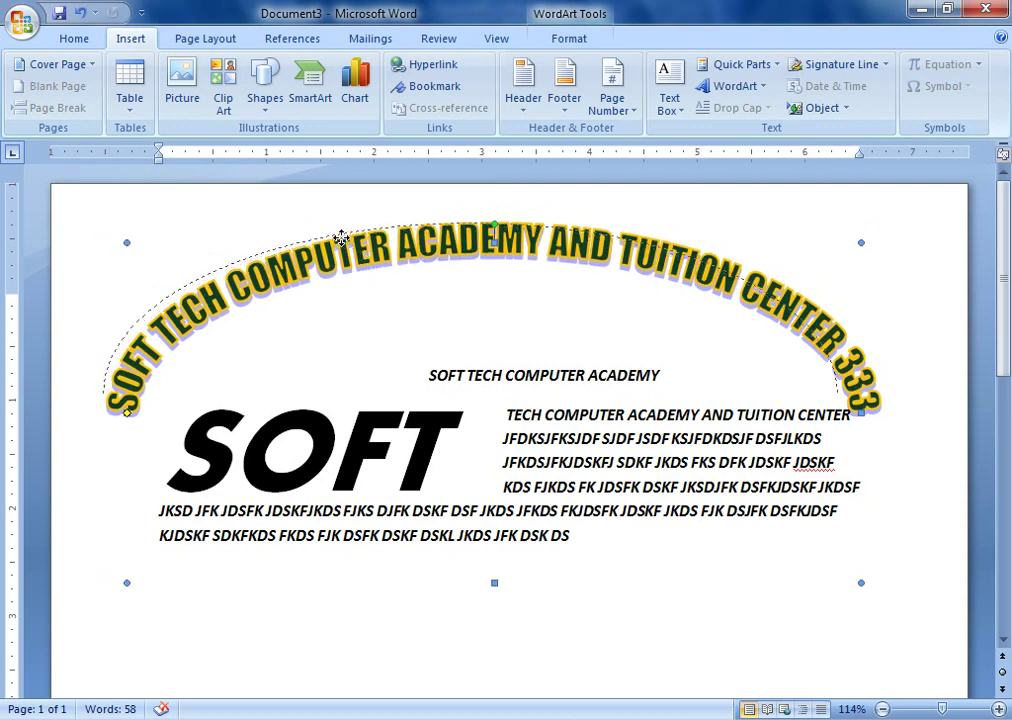
drag(342, 247, 340, 241)
click(883, 327)
click(670, 102)
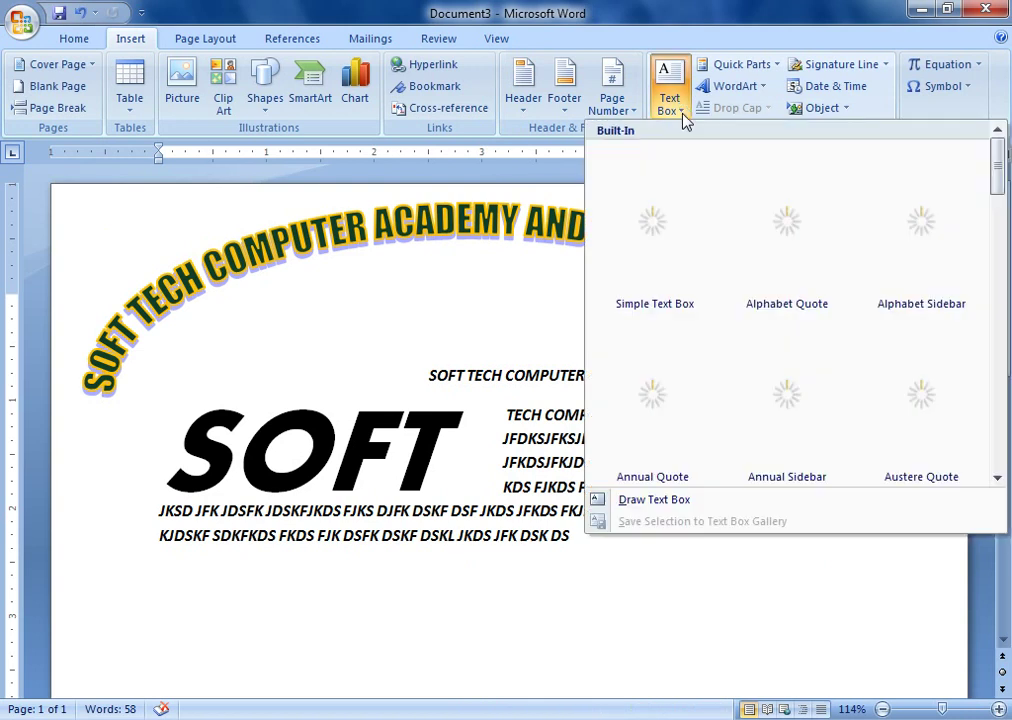
- Insert a Simple Text Box and type 'Passport size photo here attached' in it
click(662, 212)
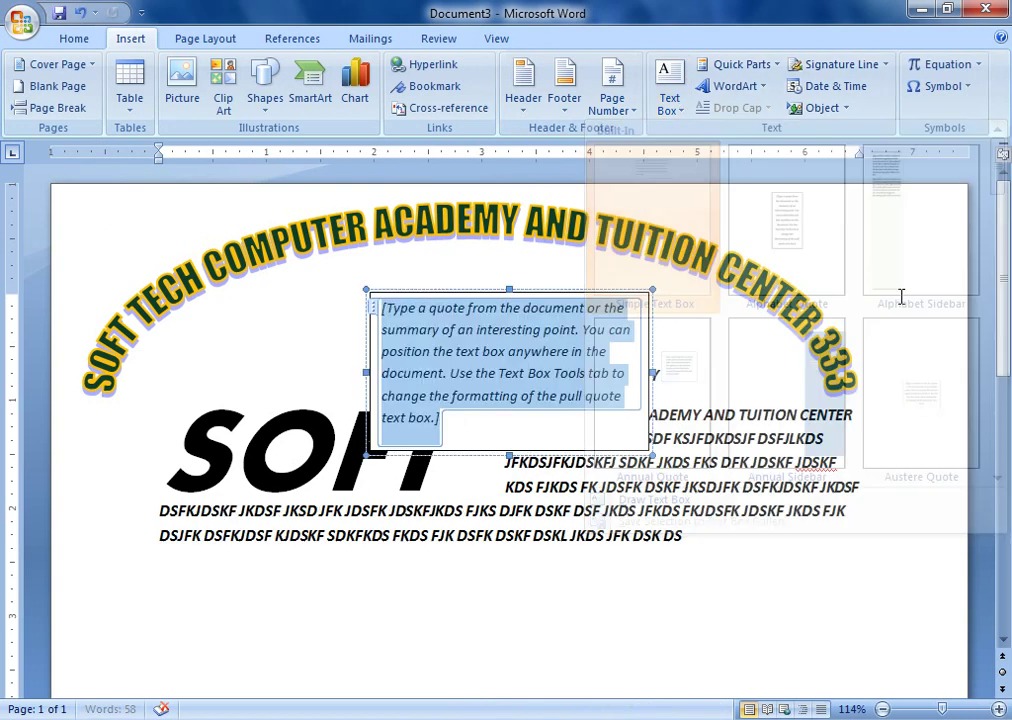
text(PA)
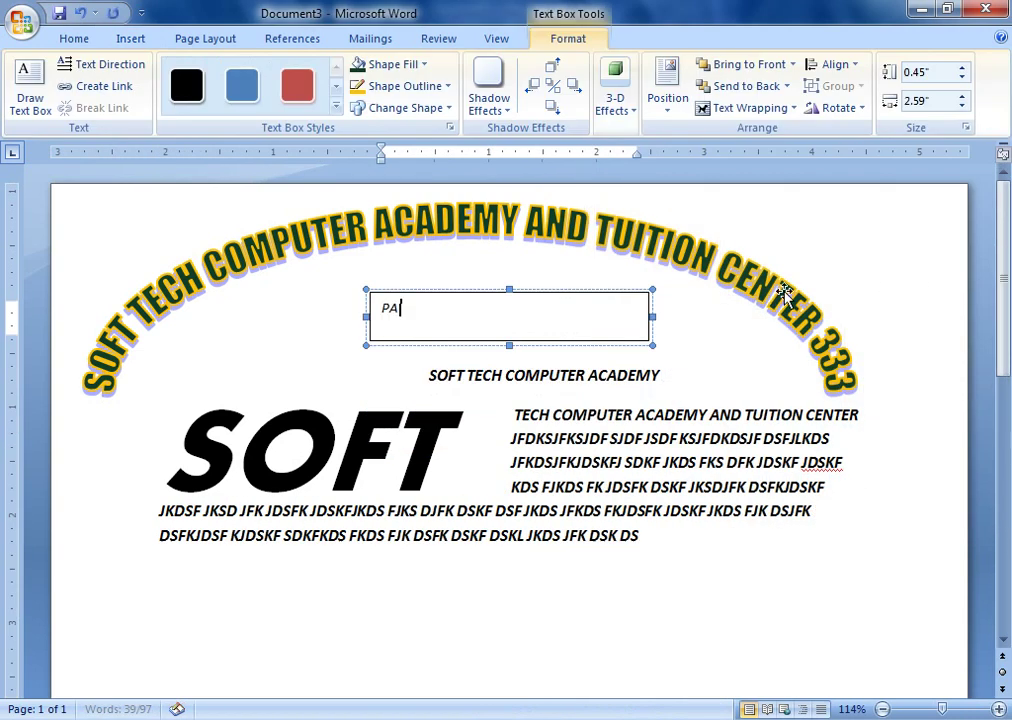
key(BackSpace)
key(BackSpace)
text(pa)
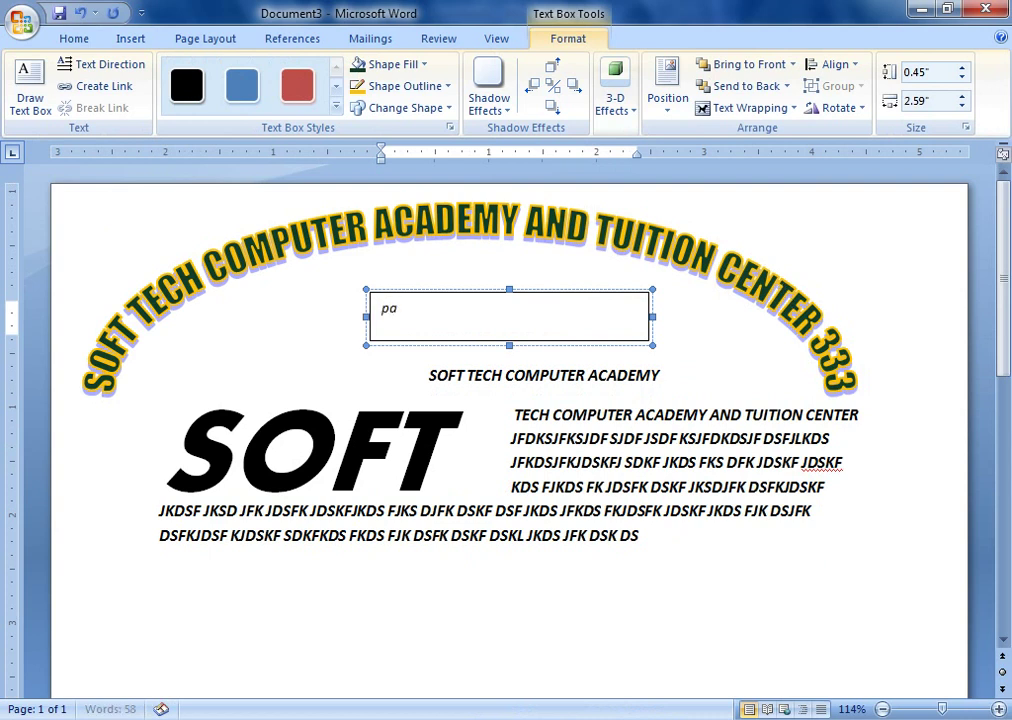
text(port )
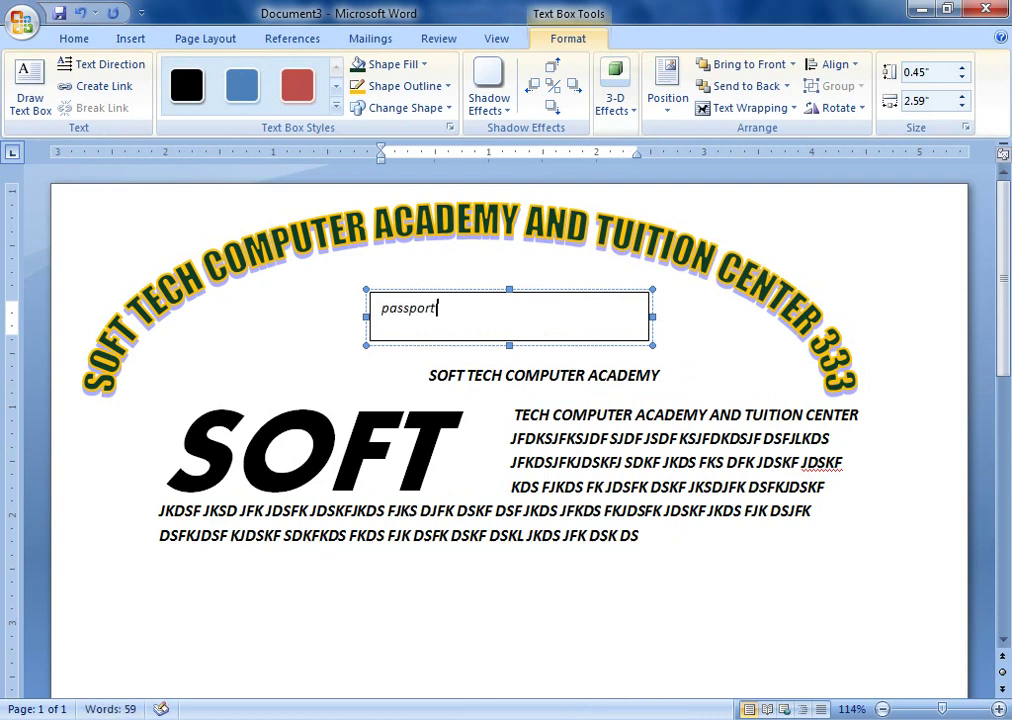
text( hpt)
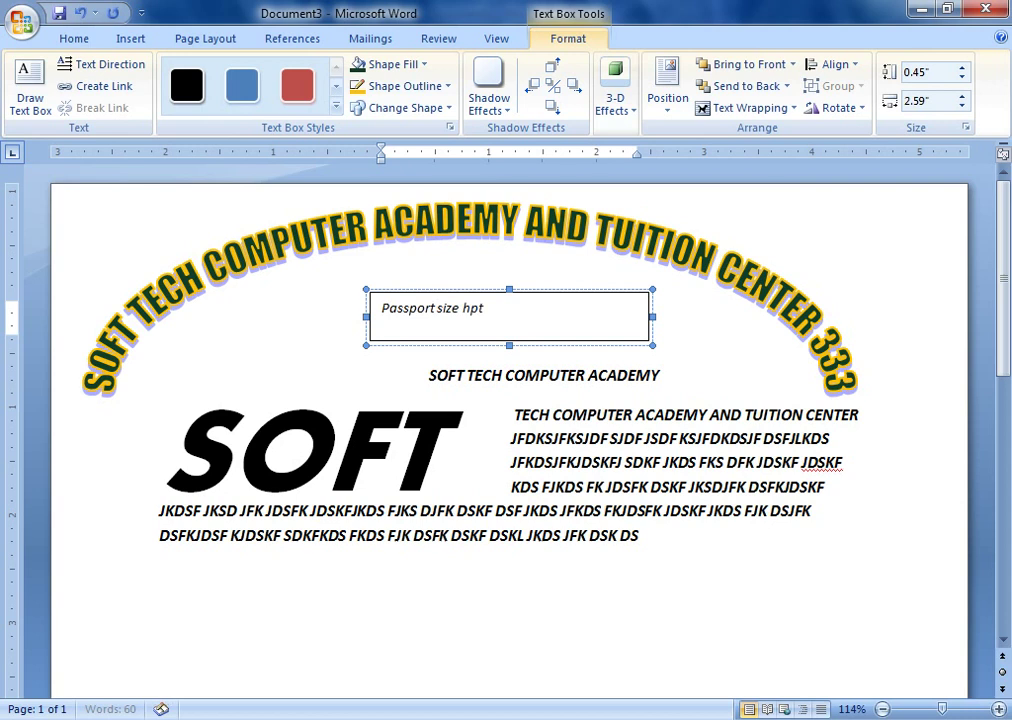
key(BackSpace)
text(phh)
text(oto her)
text(e atached)
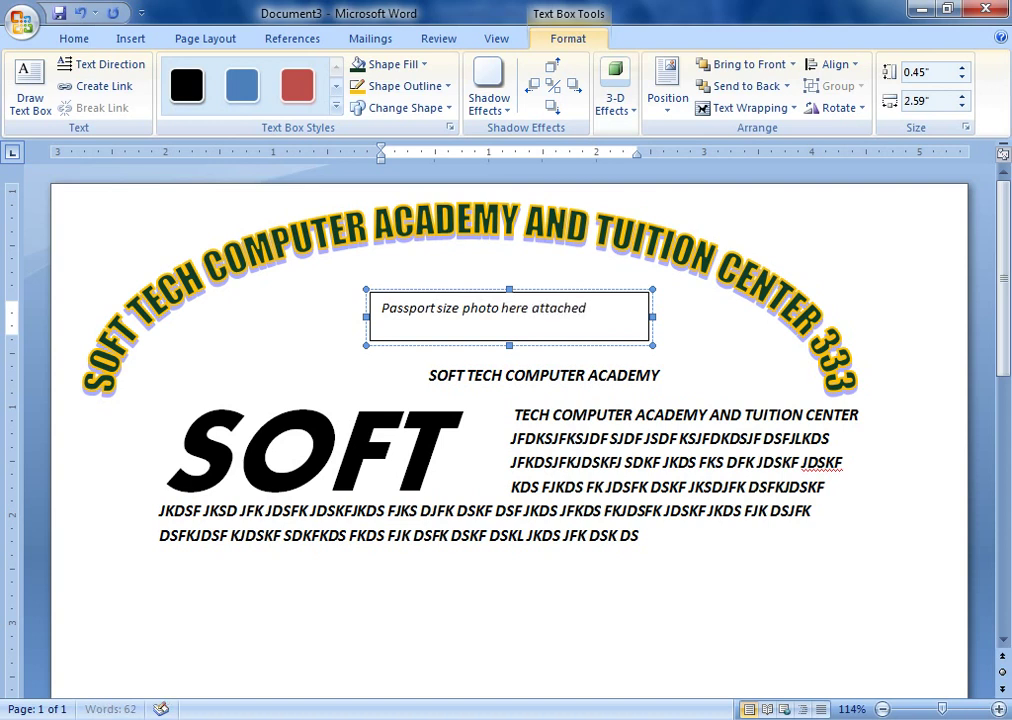
- Make the caption text smaller and narrow the photo text box to a small square
drag(592, 312, 383, 309)
key(ctrl+shift+less)
key(ctrl+shift+less)
mouse_move(651, 314)
mouse_down()
mouse_move(483, 316)
mouse_move(510, 388)
mouse_up()
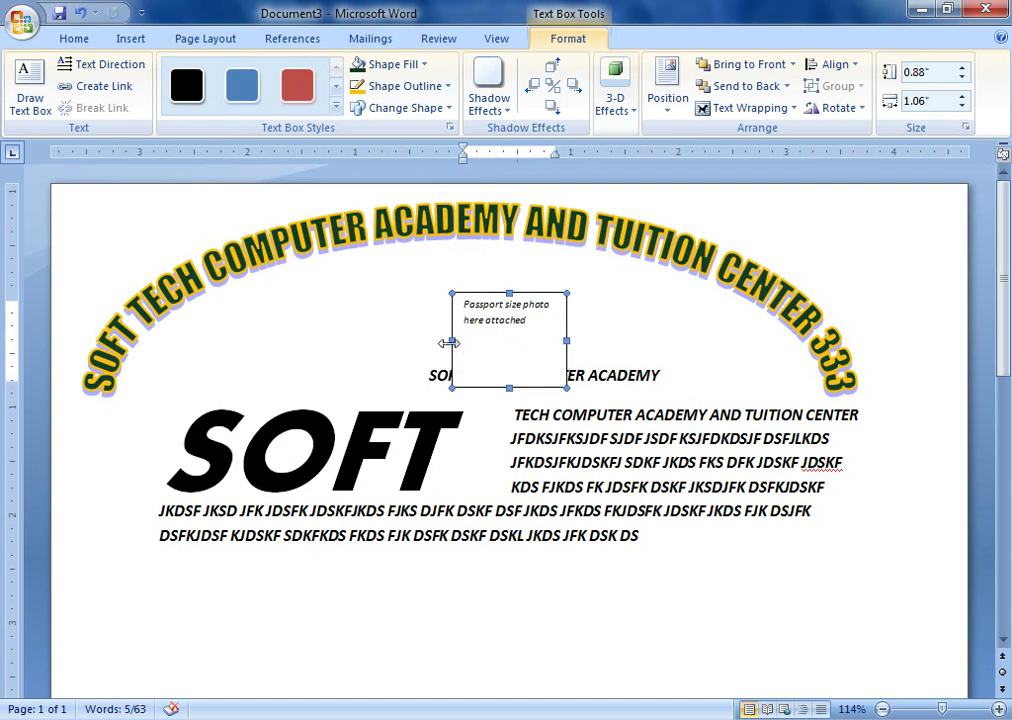
drag(447, 343, 462, 343)
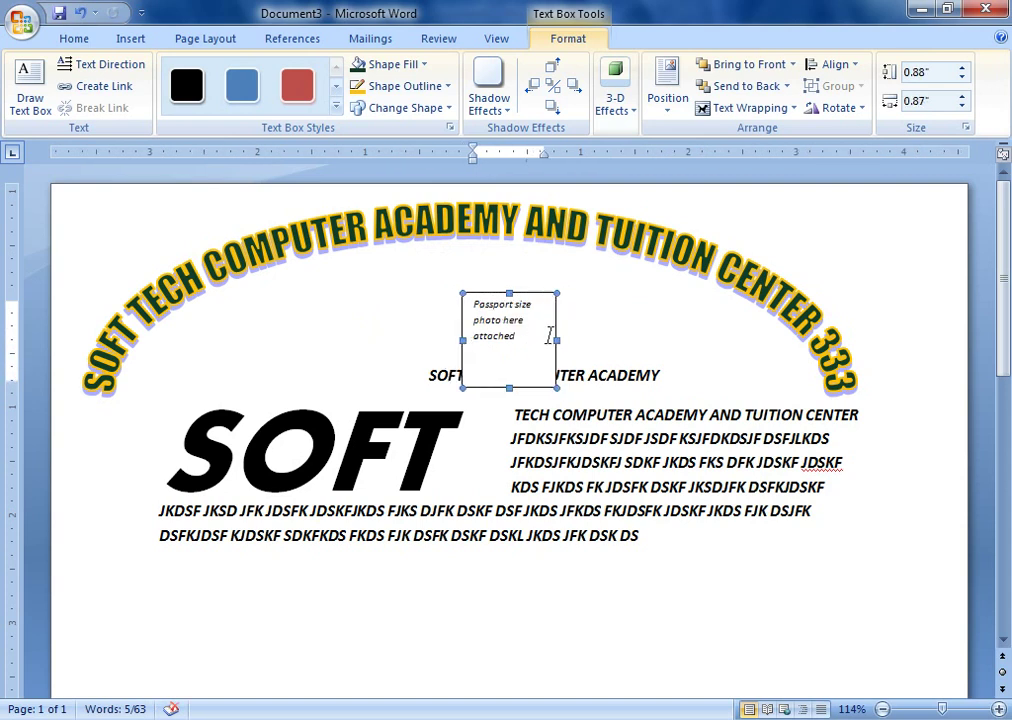
- Push the caption down inside the box and move the box to the page's top-right corner
click(475, 312)
key(Return)
key(Return)
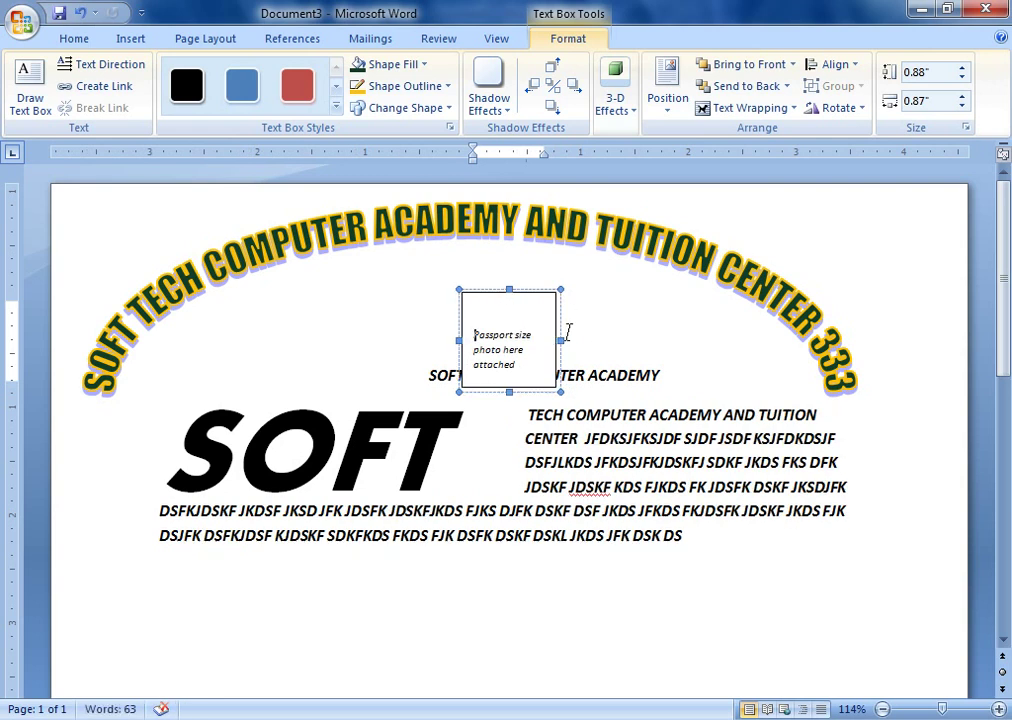
drag(557, 332, 930, 250)
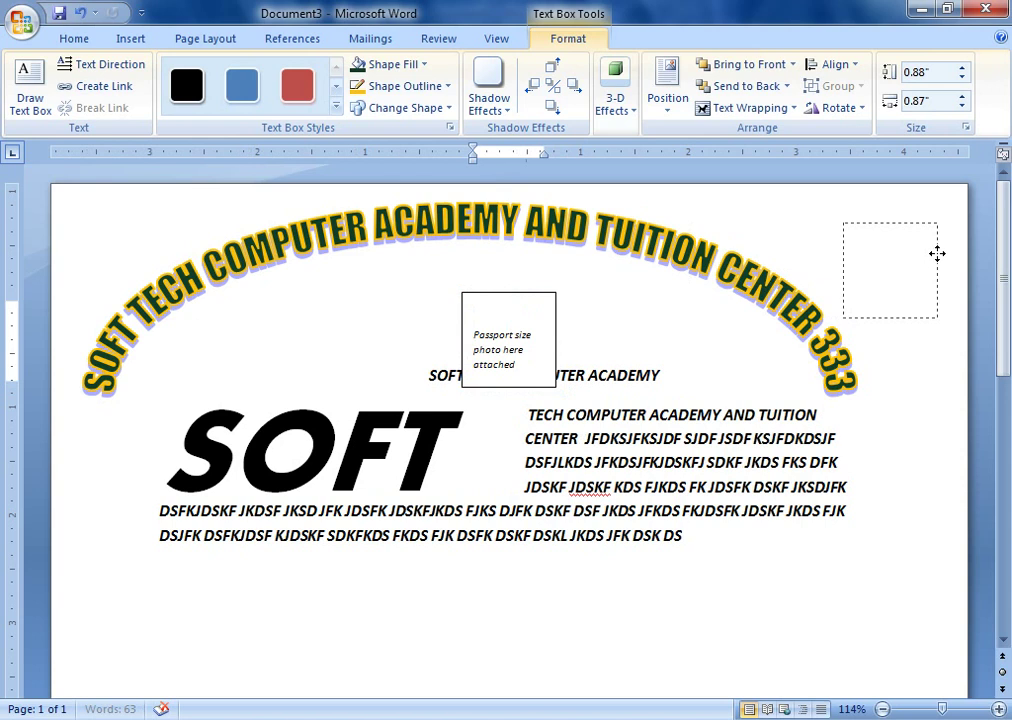
click(915, 566)
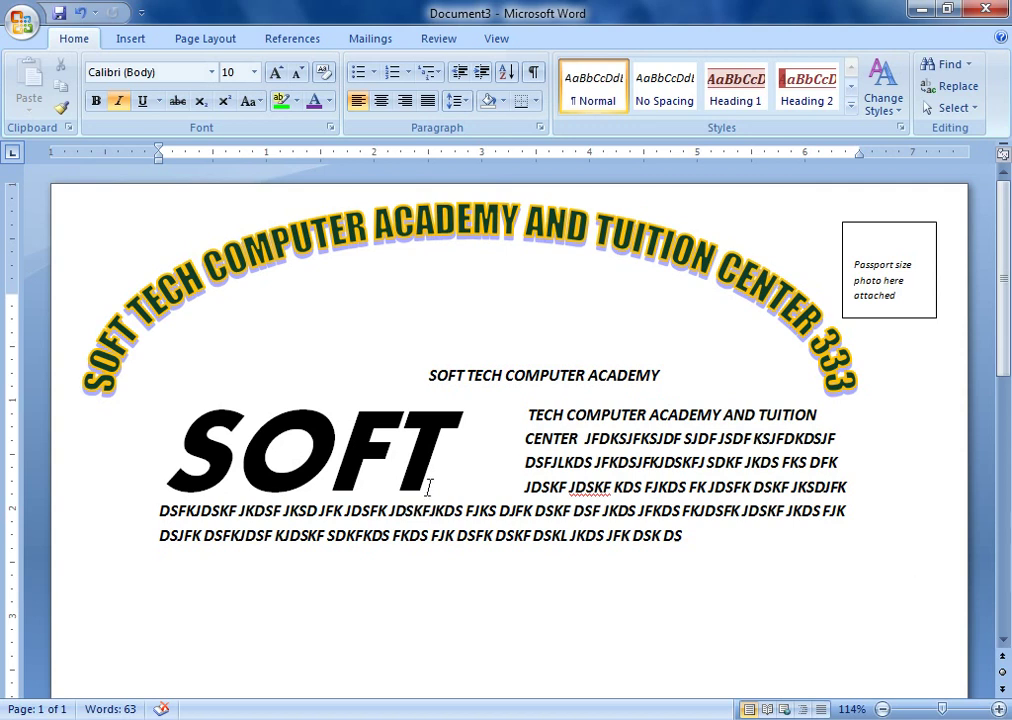
- Switch the ribbon to the Insert commands to prepare for adding content below the paragraph
click(131, 40)
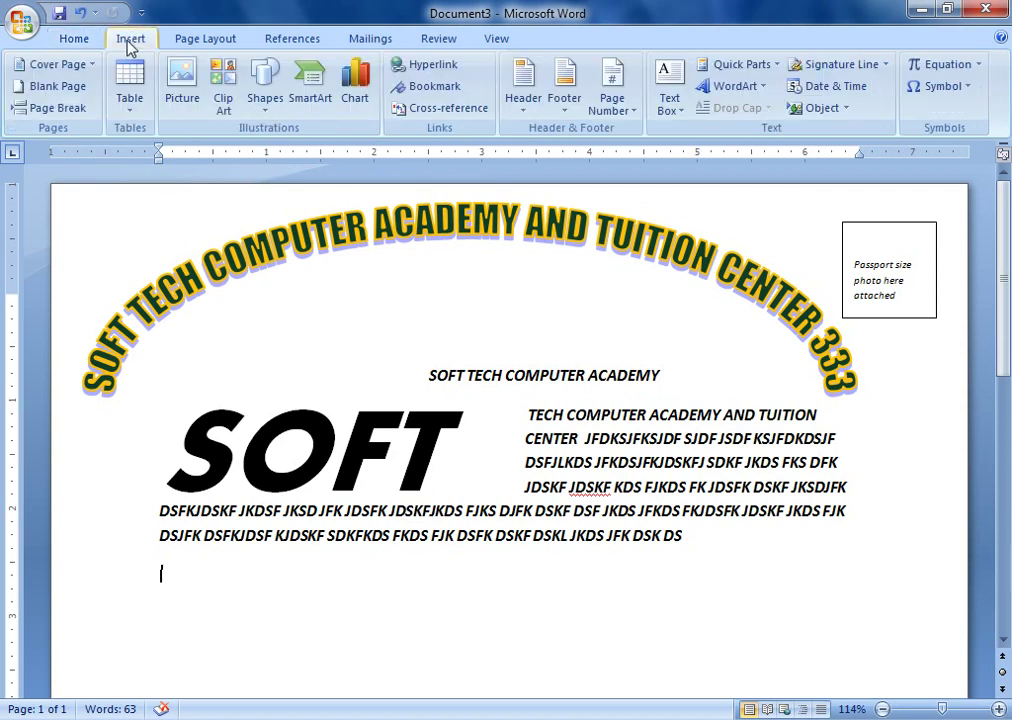